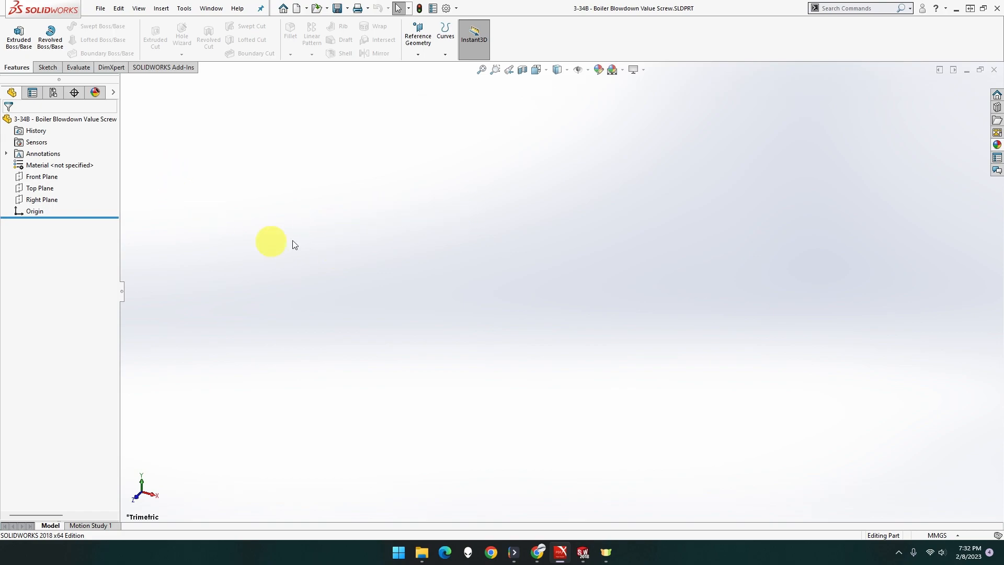
Step: Sketch a closed stepped half-profile with a slanted left end on the Front Plane, starting at the origin, about 154 mm long and 34.5 mm high
{"action": "right_click", "coordinate": [47, 177]}
{"action": "left_click", "coordinate": [49, 157]}
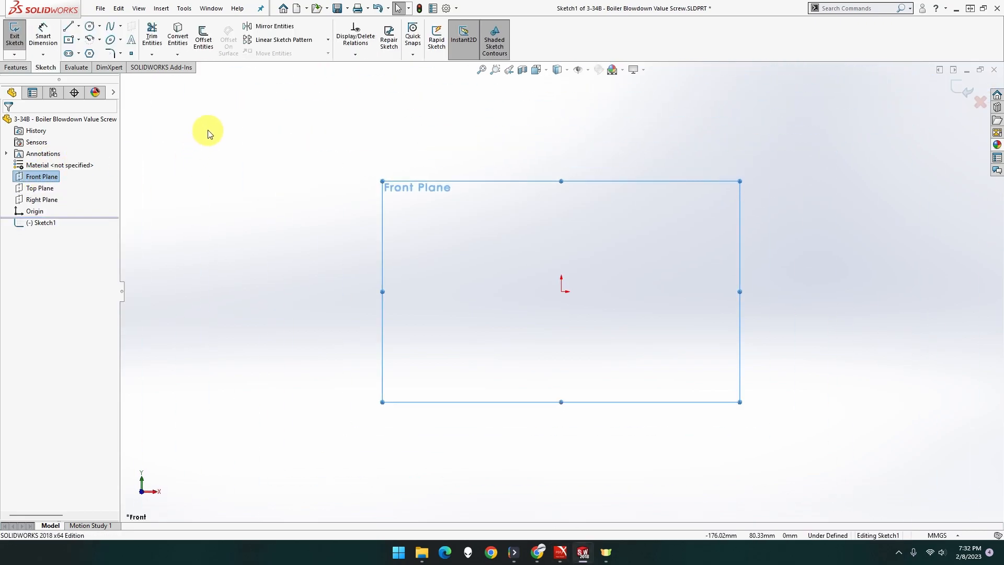
{"action": "left_click", "coordinate": [71, 29]}
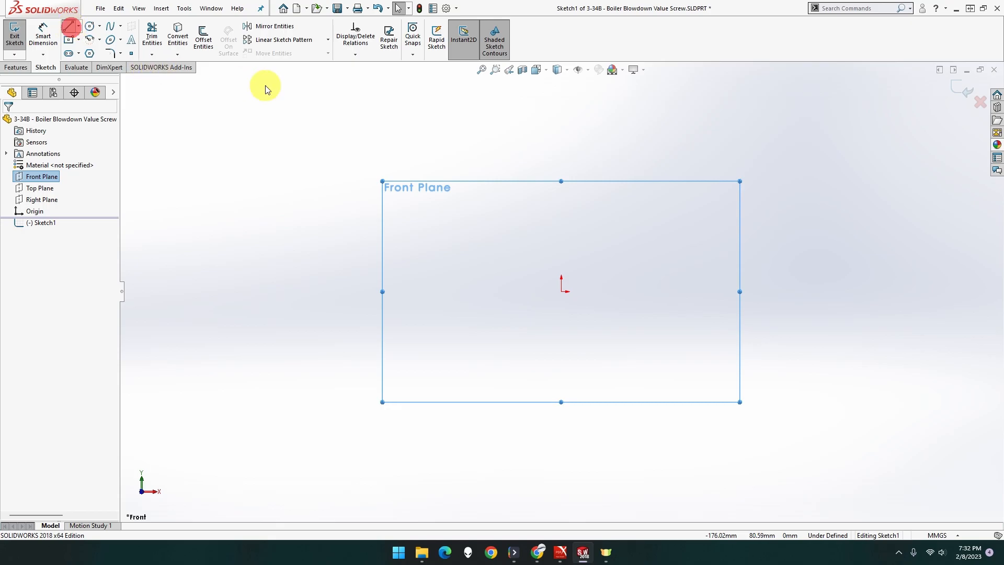
{"action": "left_click", "coordinate": [562, 292]}
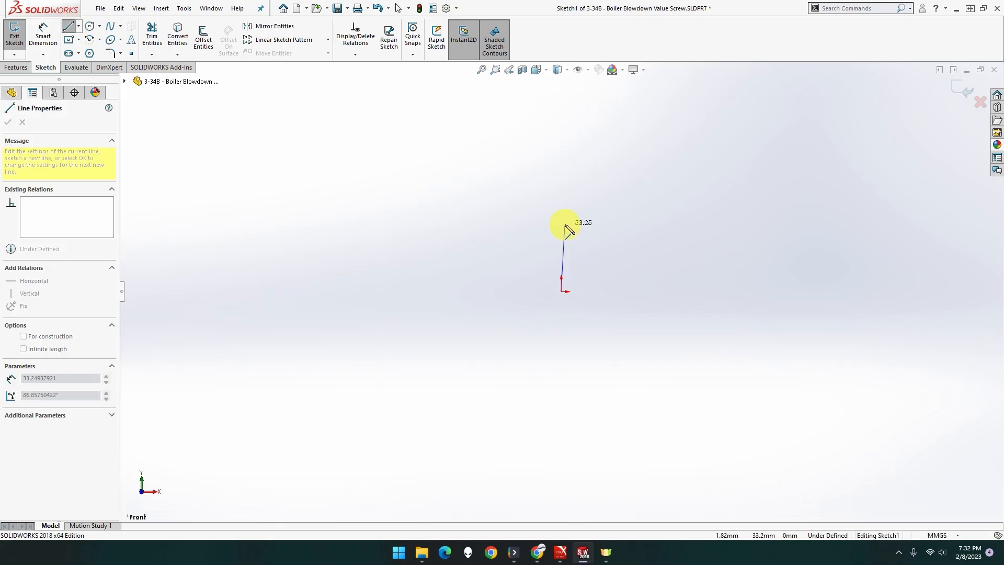
{"action": "left_click", "coordinate": [562, 223]}
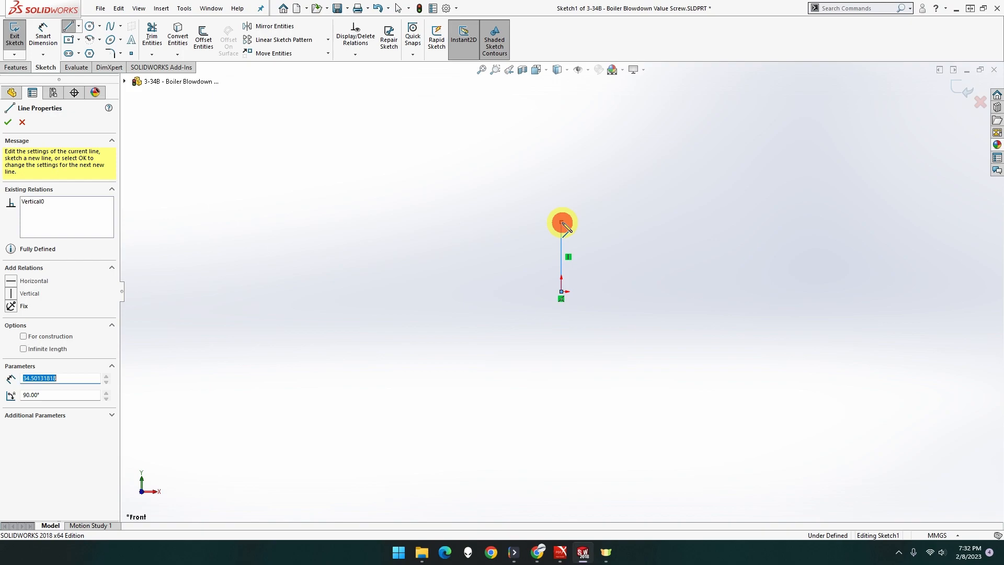
{"action": "left_click", "coordinate": [418, 222]}
{"action": "left_click", "coordinate": [418, 234]}
{"action": "left_click", "coordinate": [290, 234]}
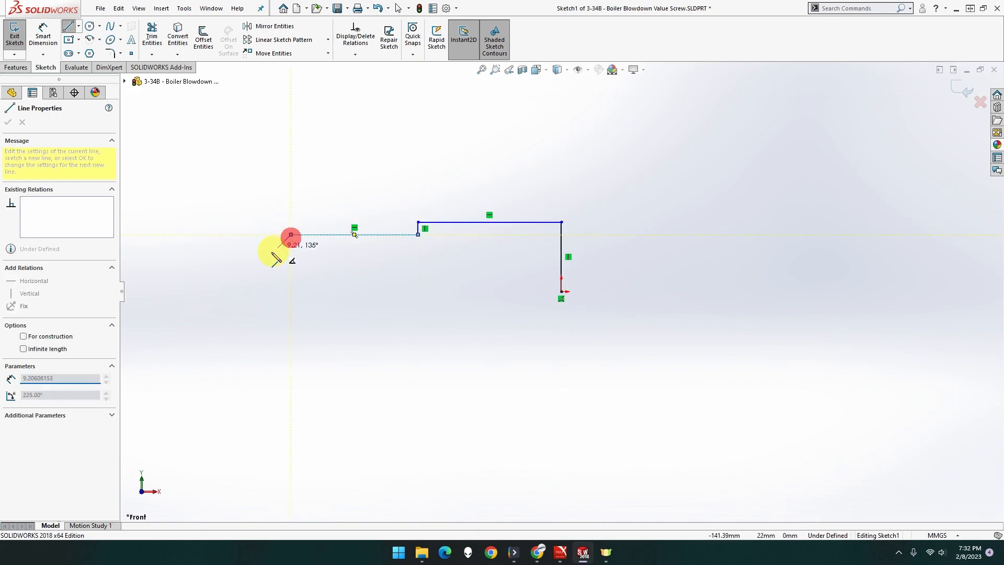
{"action": "left_click", "coordinate": [253, 267]}
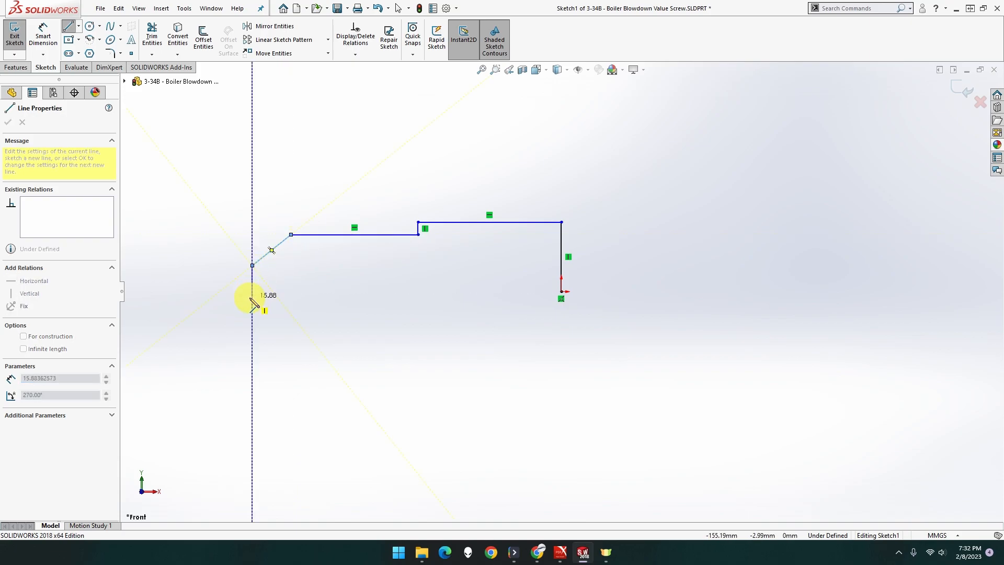
{"action": "left_click", "coordinate": [252, 291]}
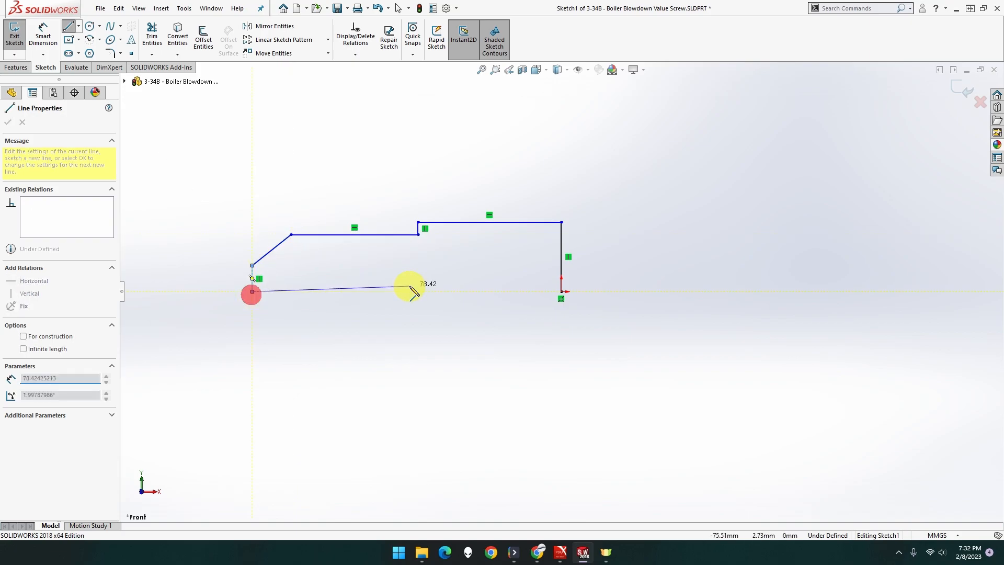
{"action": "left_click", "coordinate": [561, 291]}
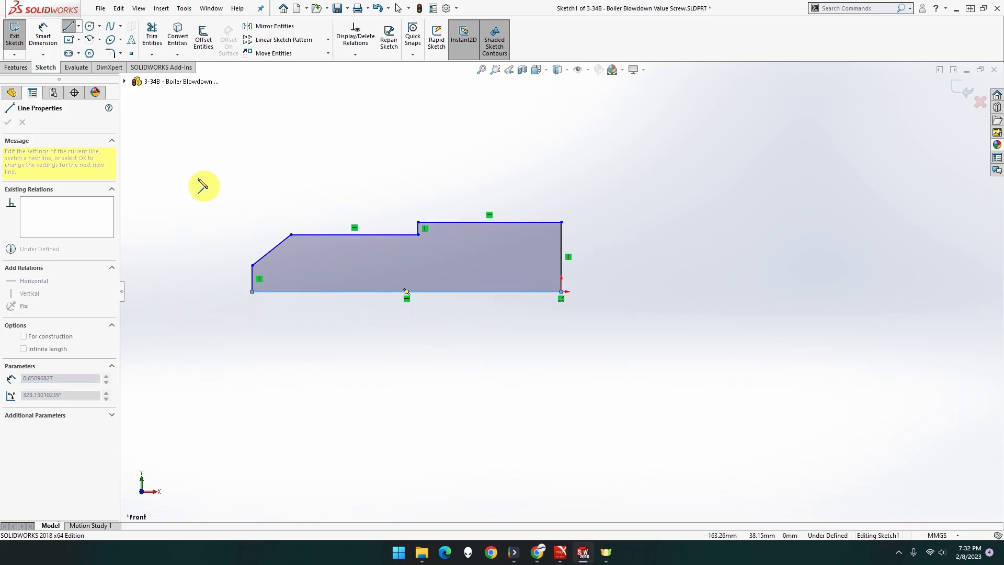
Step: Dimension the profile's long bottom line as 3.5+12.5+16, giving 32 mm
{"action": "left_click", "coordinate": [43, 34]}
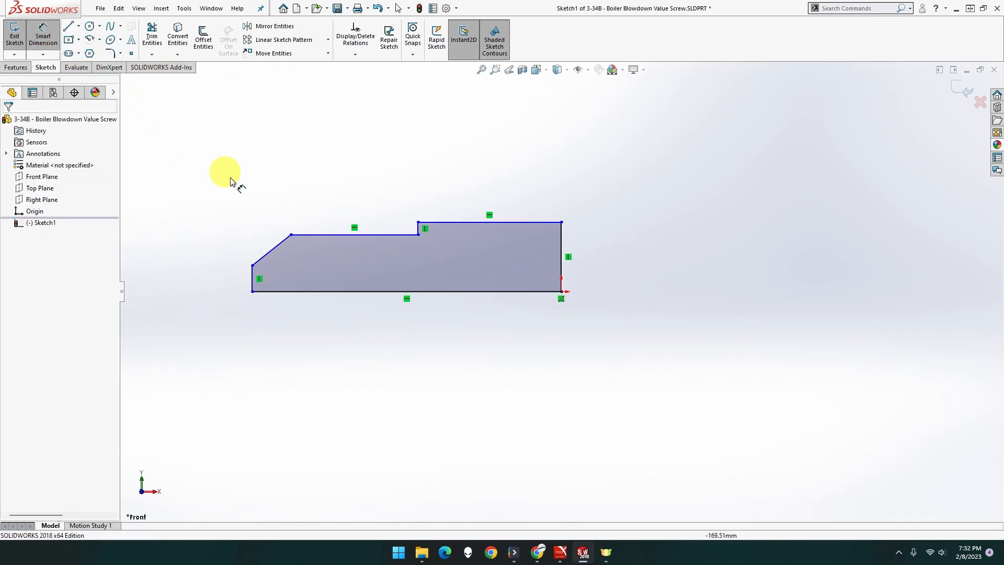
{"action": "left_click", "coordinate": [252, 274]}
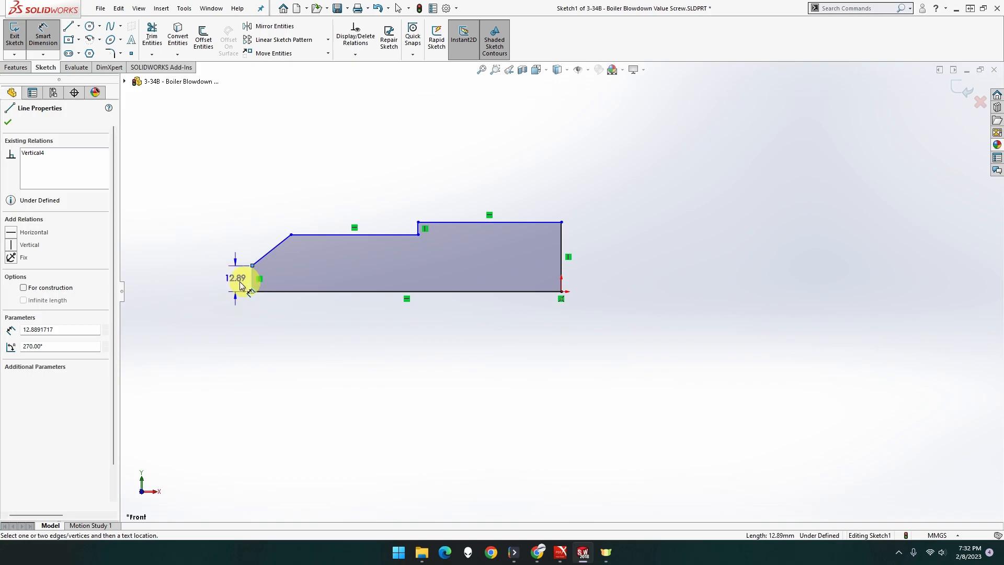
{"action": "key", "text": "Escape"}
{"action": "left_click", "coordinate": [384, 291]}
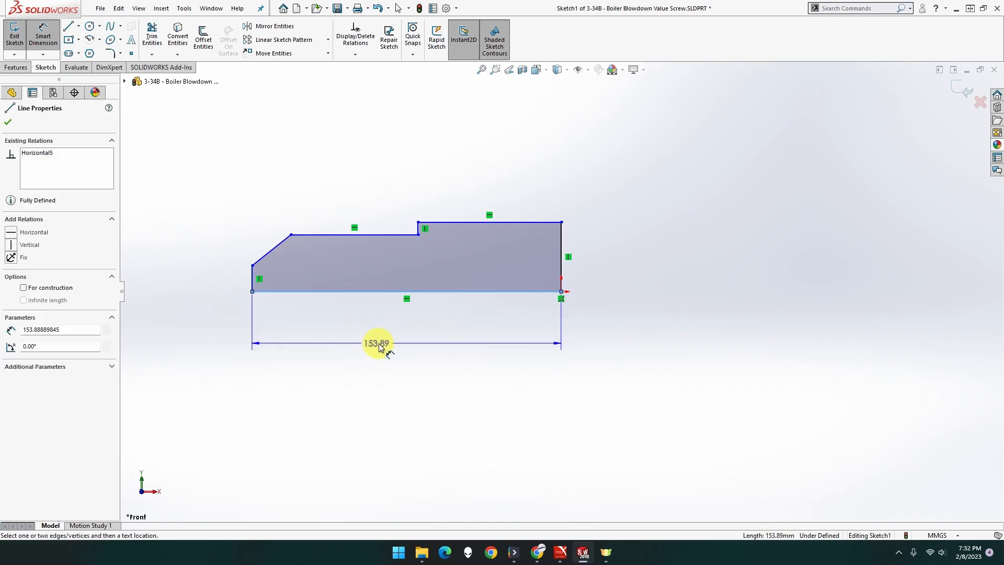
{"action": "left_click", "coordinate": [385, 341]}
{"action": "type", "text": "3."}
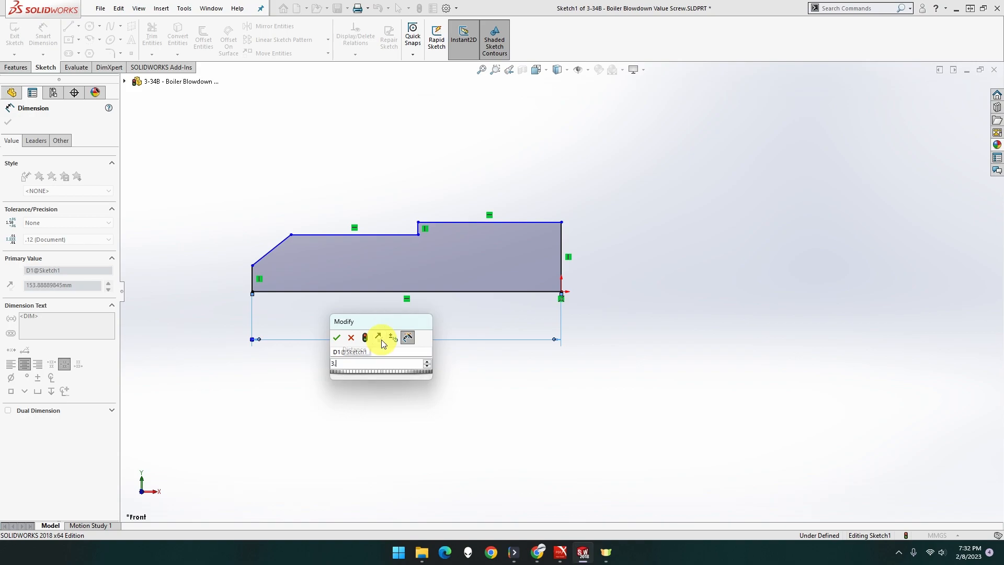
{"action": "type", "text": "5+12.5+166"}
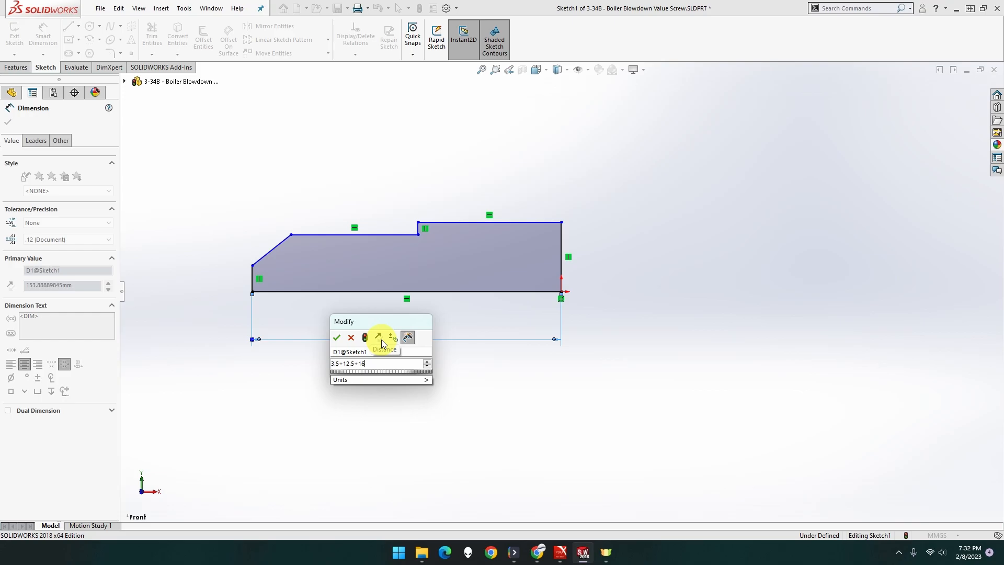
{"action": "key", "text": "Return"}
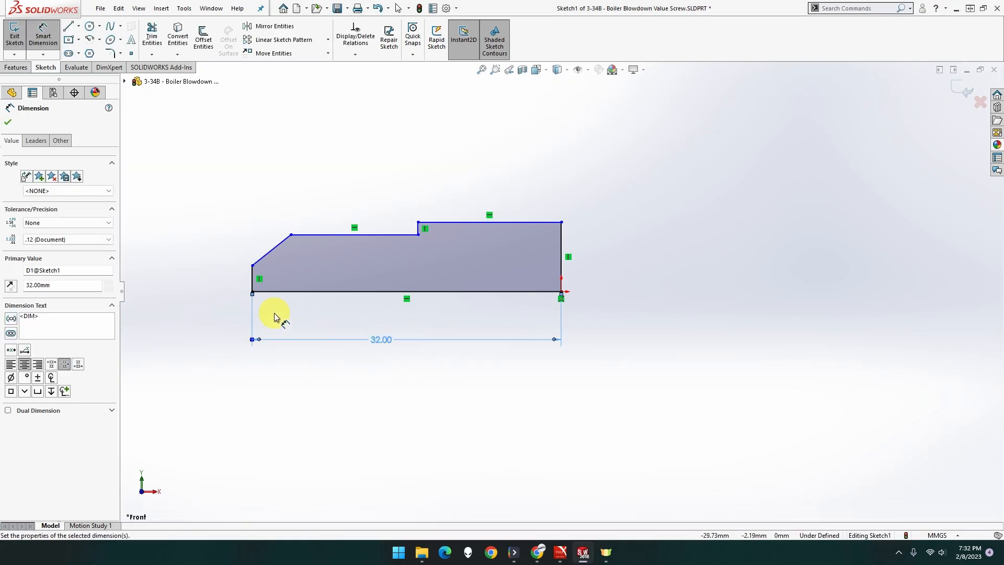
Step: Dimension the height from the bottom line to the top corner of the slanted edge at 10 mm
{"action": "left_click", "coordinate": [292, 234]}
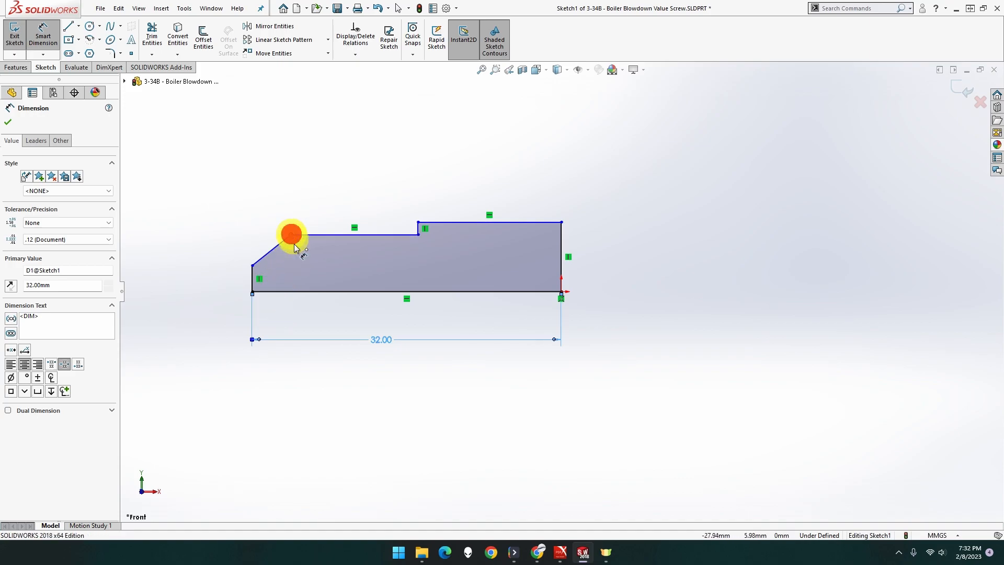
{"action": "left_click", "coordinate": [291, 291]}
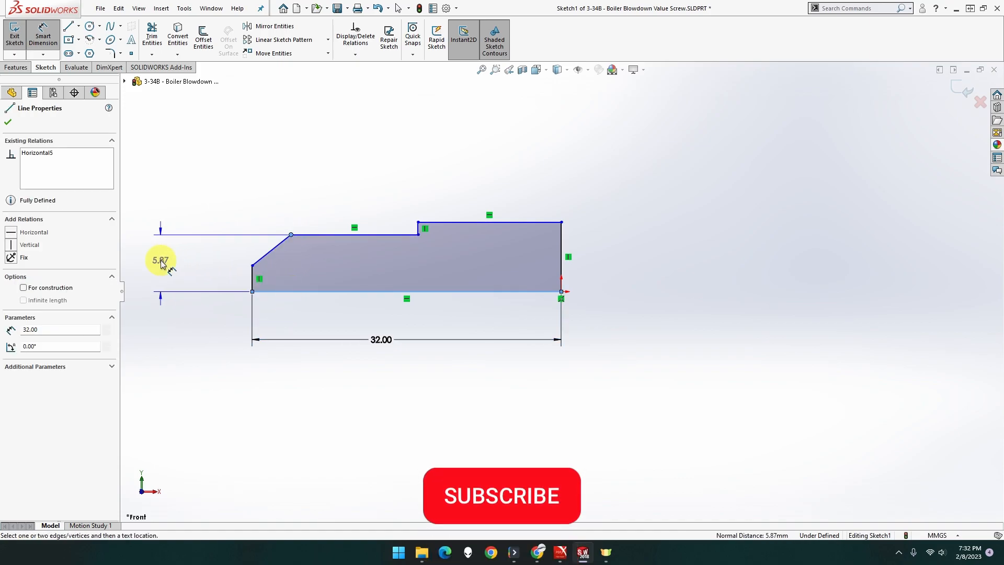
{"action": "left_click", "coordinate": [161, 261]}
{"action": "type", "text": "10"}
{"action": "key", "text": "Return"}
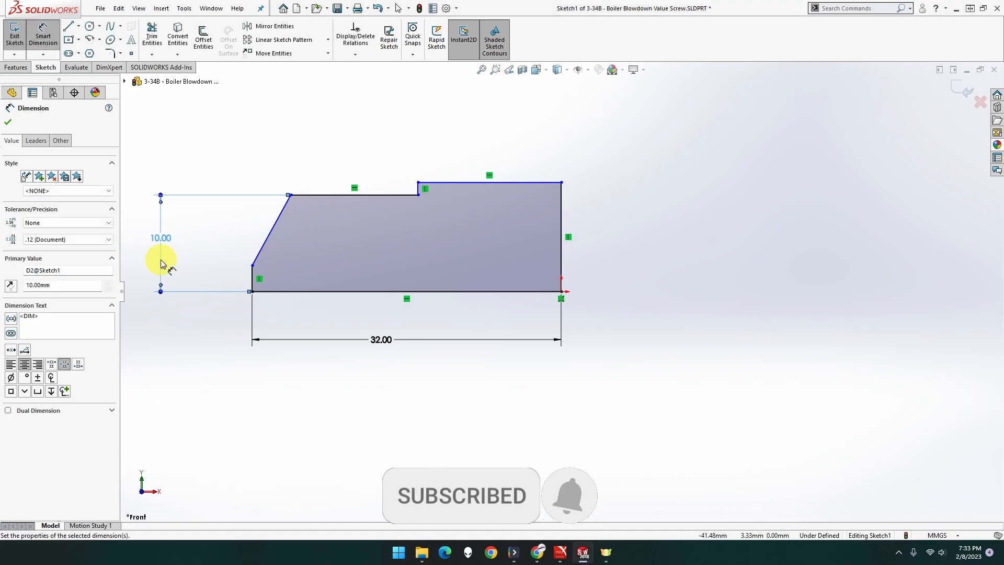
Step: Dimension the short left vertical edge at 1.5 mm and change the slanted edge's top corner height to 5 mm
{"action": "left_click", "coordinate": [254, 270]}
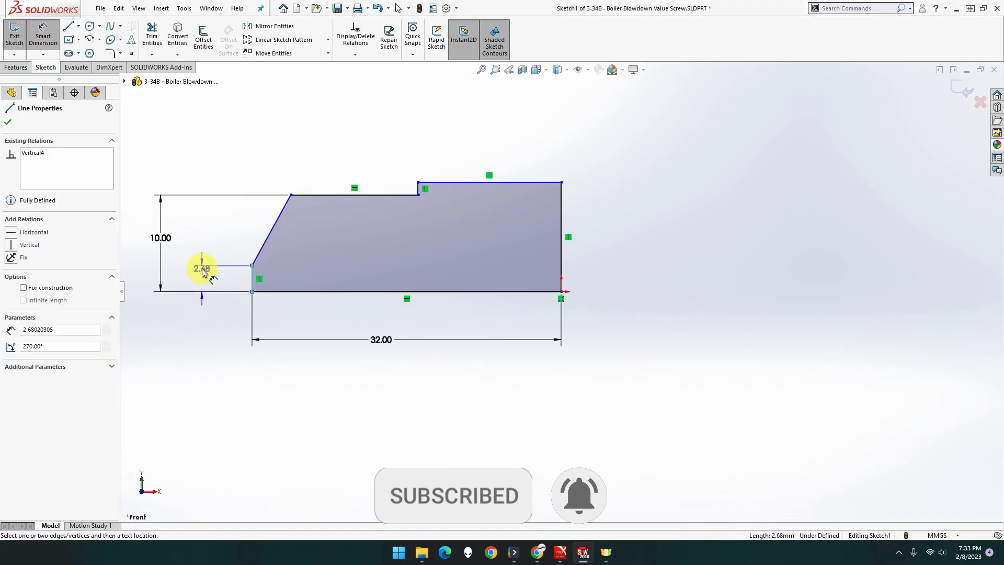
{"action": "left_click", "coordinate": [198, 281]}
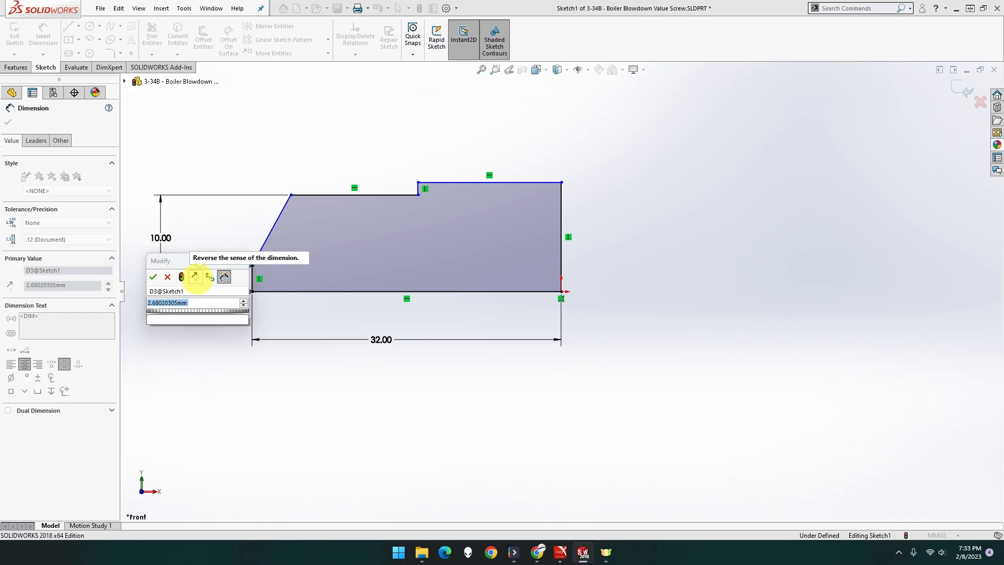
{"action": "type", "text": "1.5"}
{"action": "key", "text": "Return"}
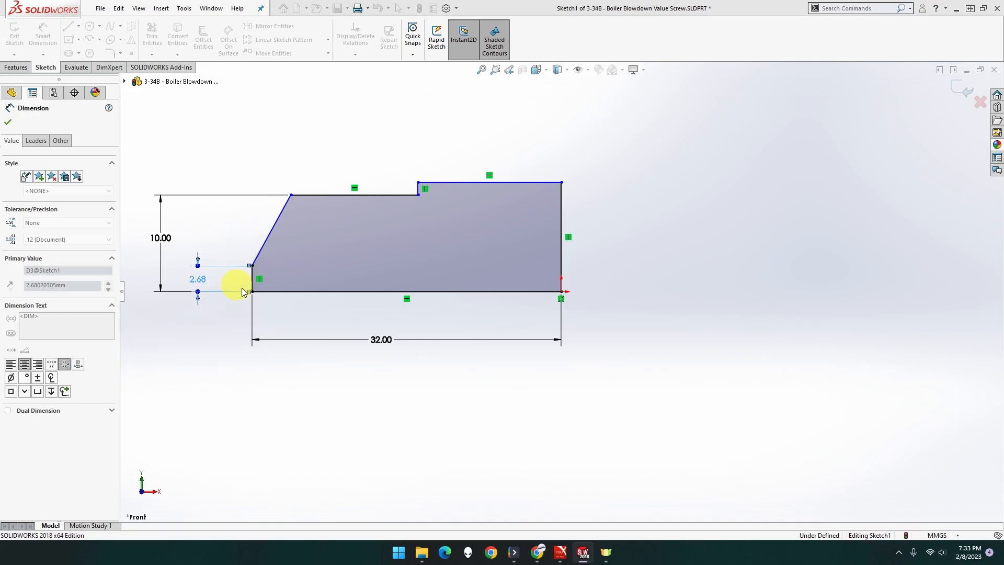
{"action": "double_click", "coordinate": [160, 237]}
{"action": "type", "text": "5"}
{"action": "key", "text": "Return"}
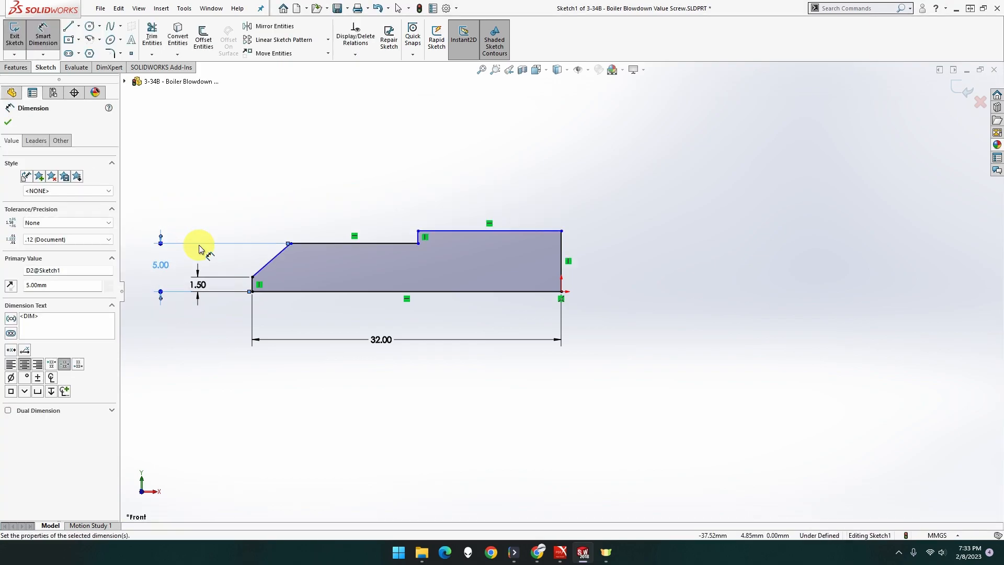
Step: Dimension the horizontal distance between the slanted edge's two endpoints at 3.5 mm
{"action": "left_click", "coordinate": [253, 276]}
{"action": "left_click", "coordinate": [290, 242]}
{"action": "left_click", "coordinate": [268, 179]}
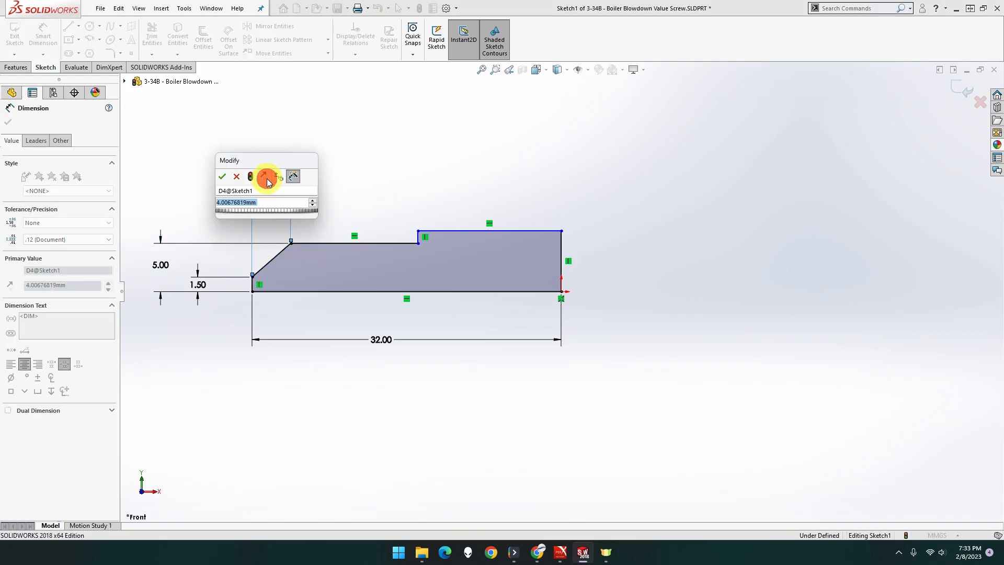
{"action": "type", "text": "3.5"}
{"action": "key", "text": "Return"}
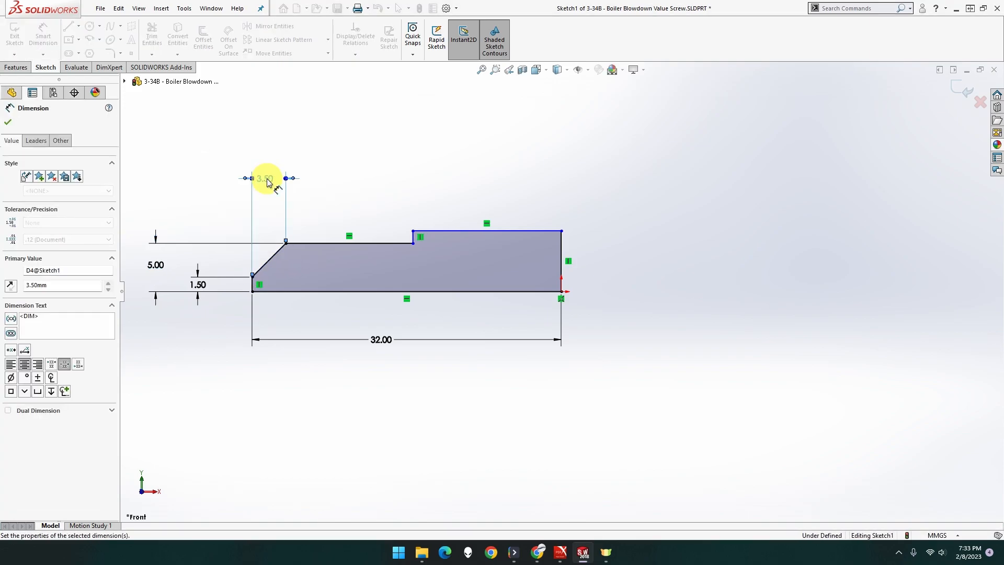
Step: Dimension the upper horizontal edge of the narrower section at 12.5 mm
{"action": "left_click", "coordinate": [321, 244]}
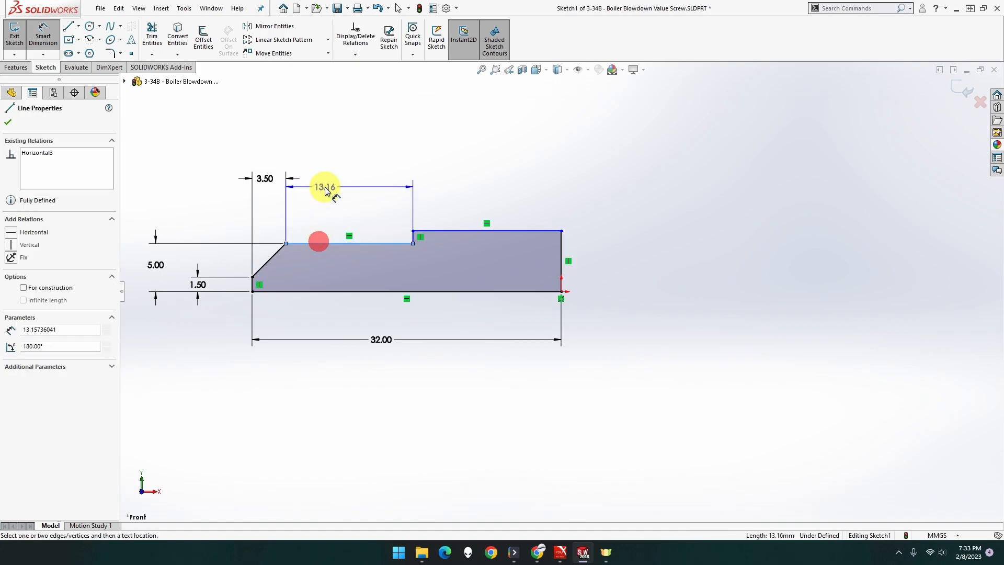
{"action": "left_click", "coordinate": [332, 181]}
{"action": "type", "text": "12.5"}
{"action": "key", "text": "Return"}
{"action": "left_click", "coordinate": [468, 230]}
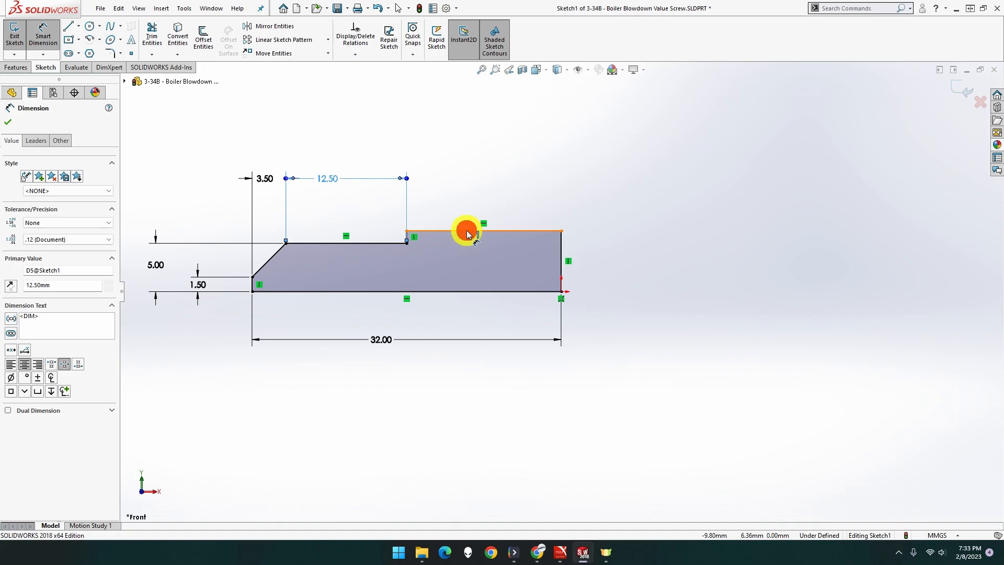
{"action": "left_click", "coordinate": [460, 180]}
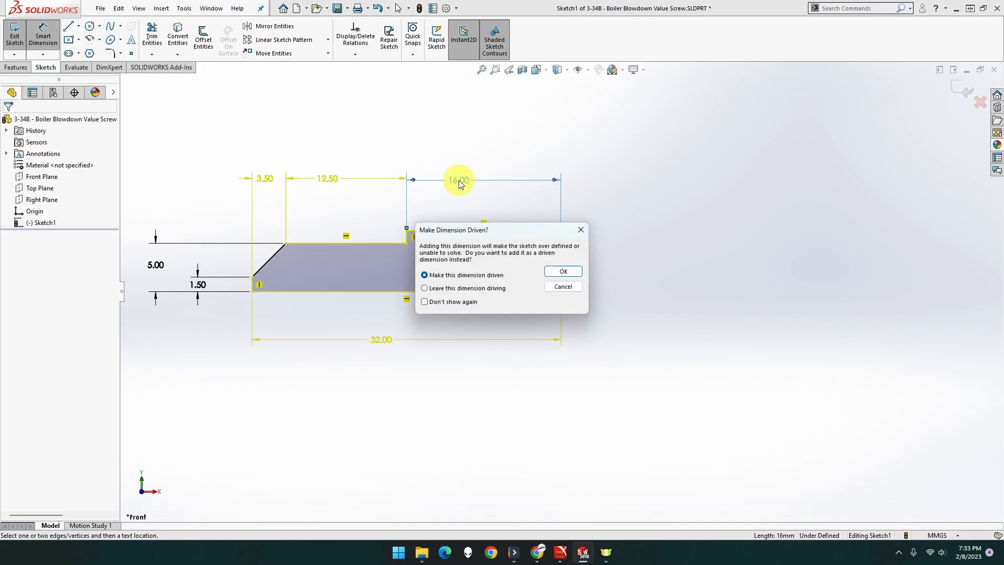
{"action": "left_click", "coordinate": [561, 287]}
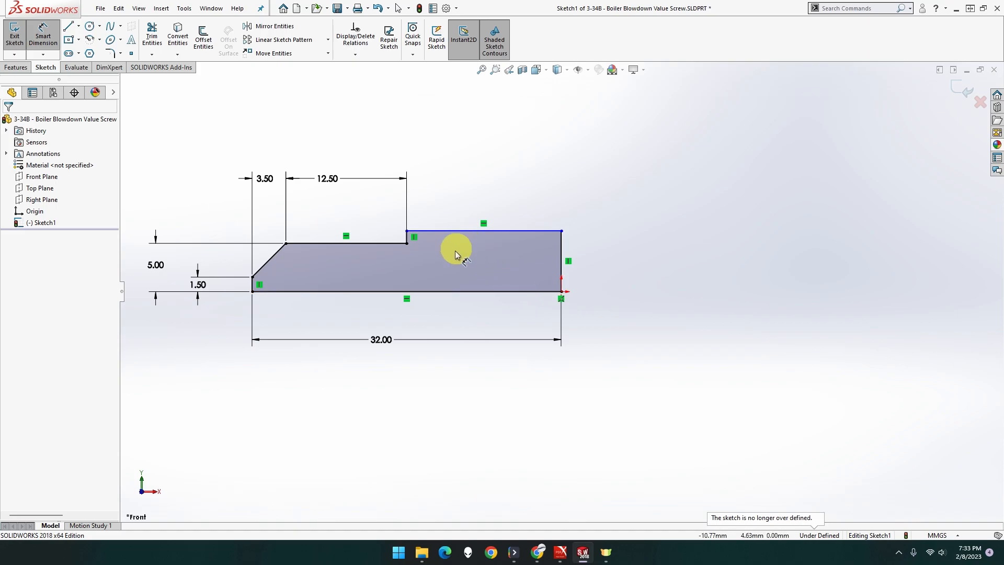
Step: Add a driven length dimension to the wider section's upper edge and dimension the right vertical edge at 6 mm
{"action": "left_click", "coordinate": [467, 231]}
{"action": "left_click", "coordinate": [476, 178]}
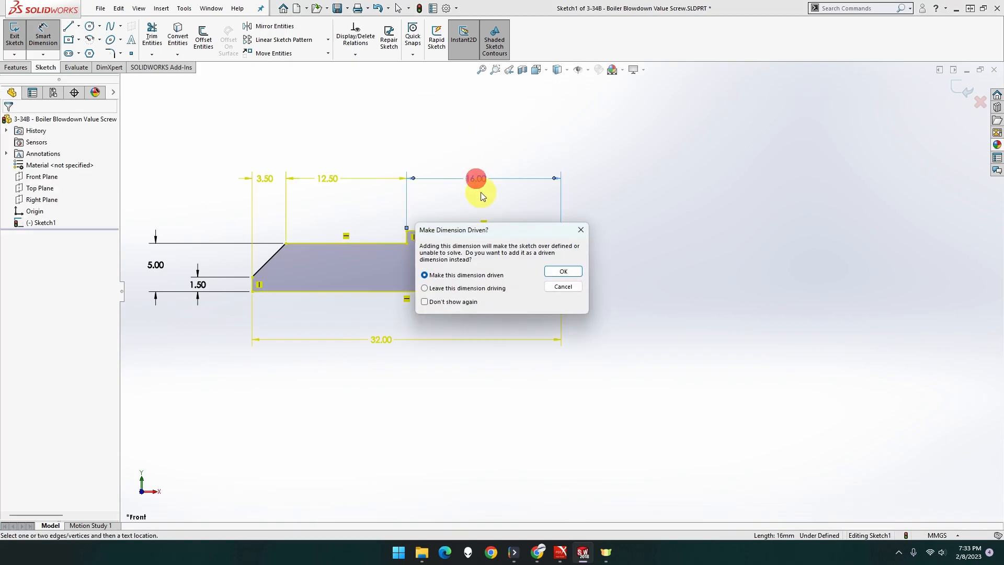
{"action": "key", "text": "Return"}
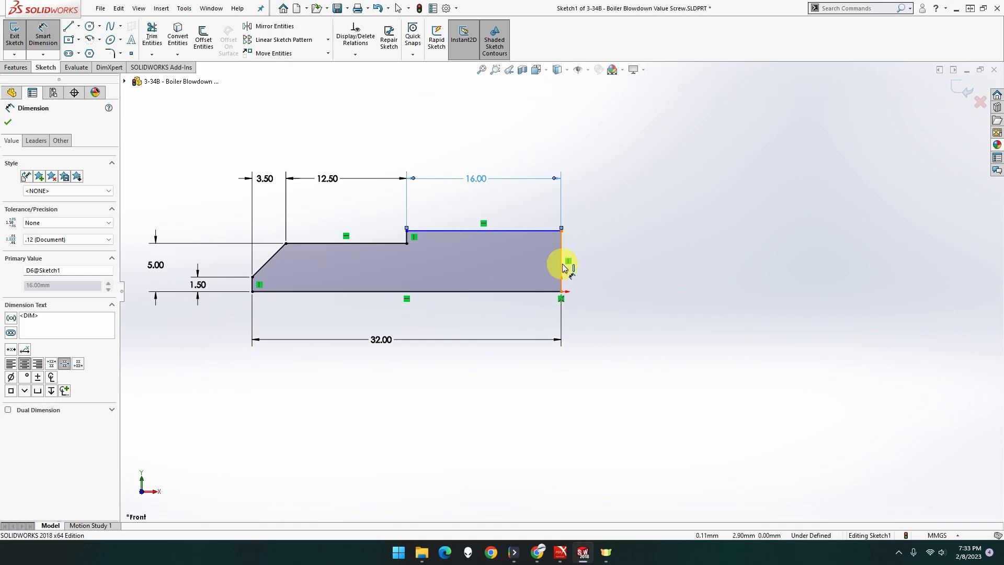
{"action": "left_click", "coordinate": [629, 253]}
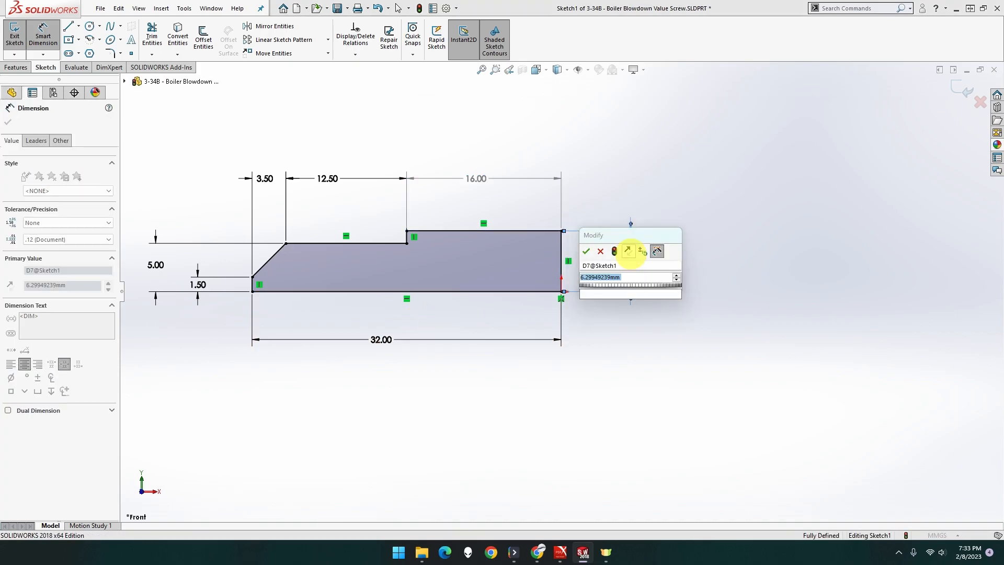
{"action": "key", "text": "Return"}
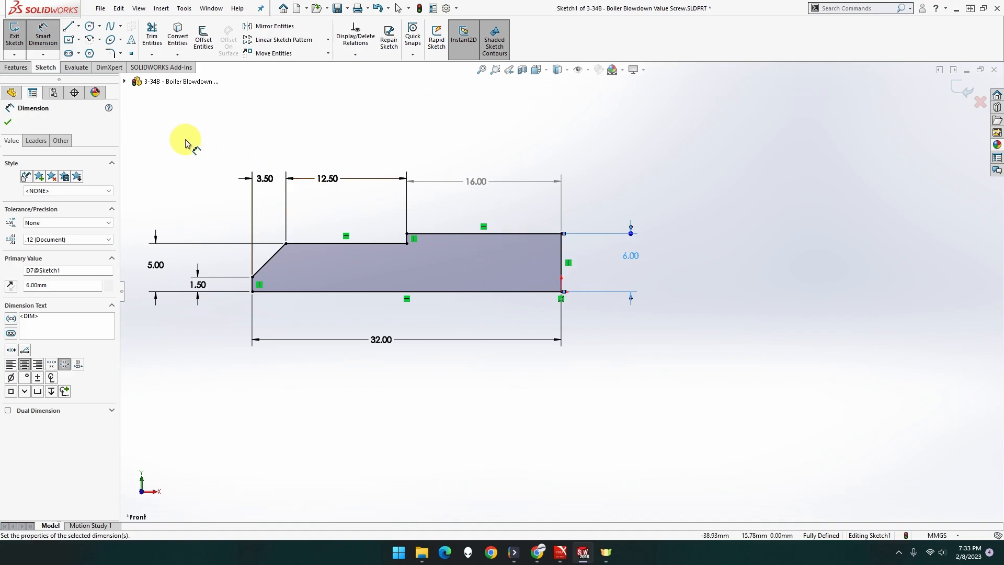
Step: Revolve the profile 360 degrees about its long bottom line to form the solid screw body
{"action": "left_click", "coordinate": [16, 67]}
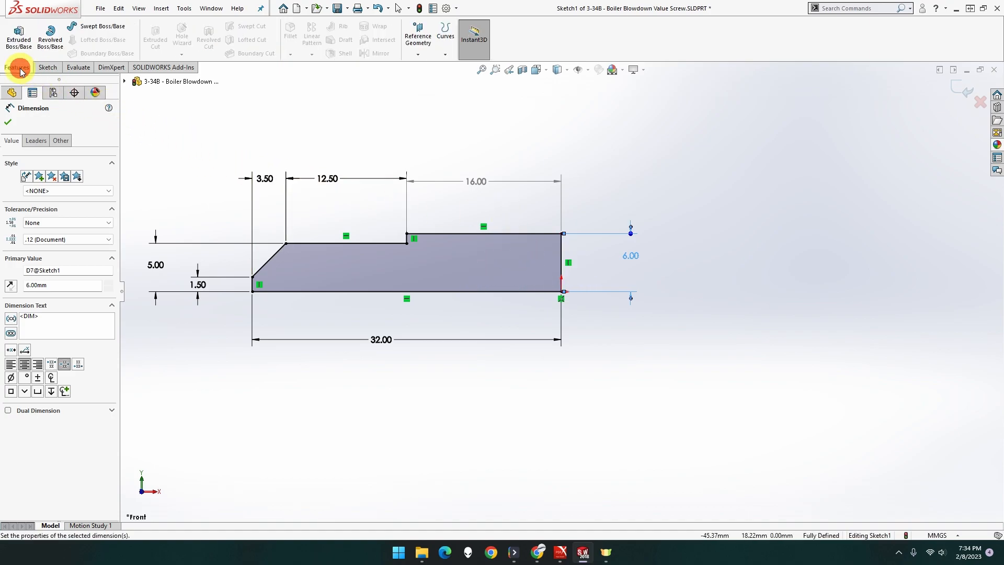
{"action": "left_click", "coordinate": [59, 47]}
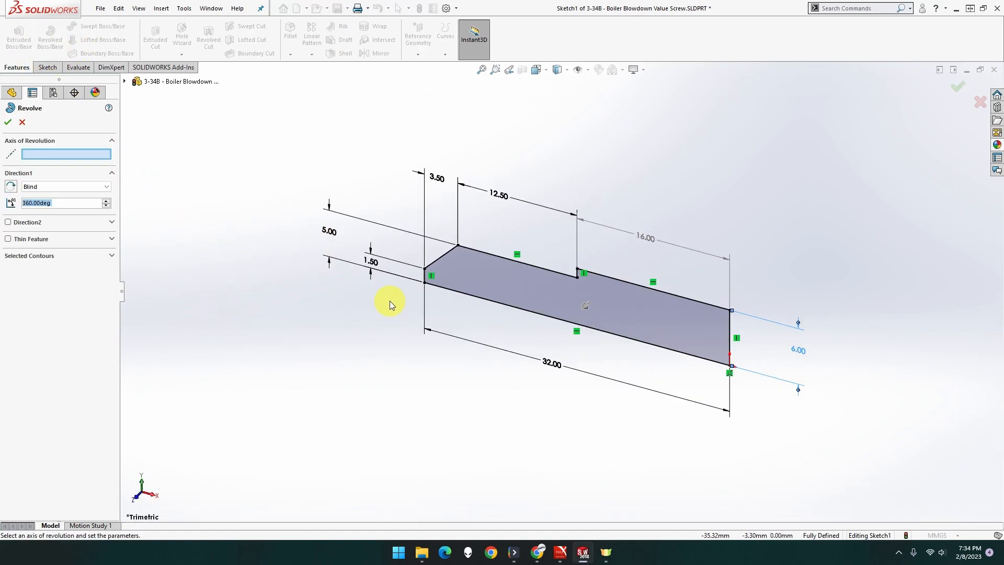
{"action": "left_click", "coordinate": [472, 296]}
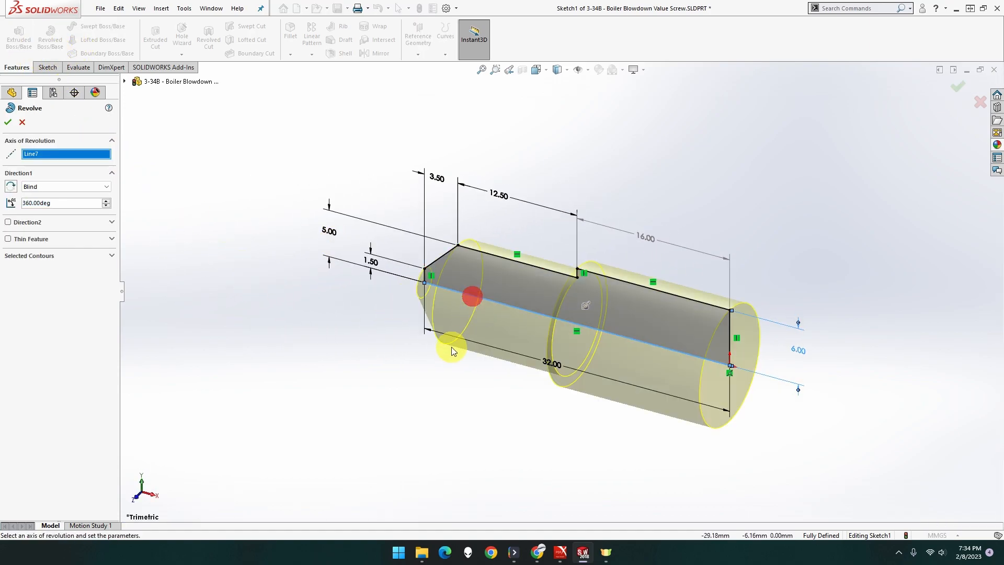
{"action": "left_click", "coordinate": [9, 124]}
{"action": "middle_click_drag", "start_coordinate": [332, 259], "coordinate": [402, 266]}
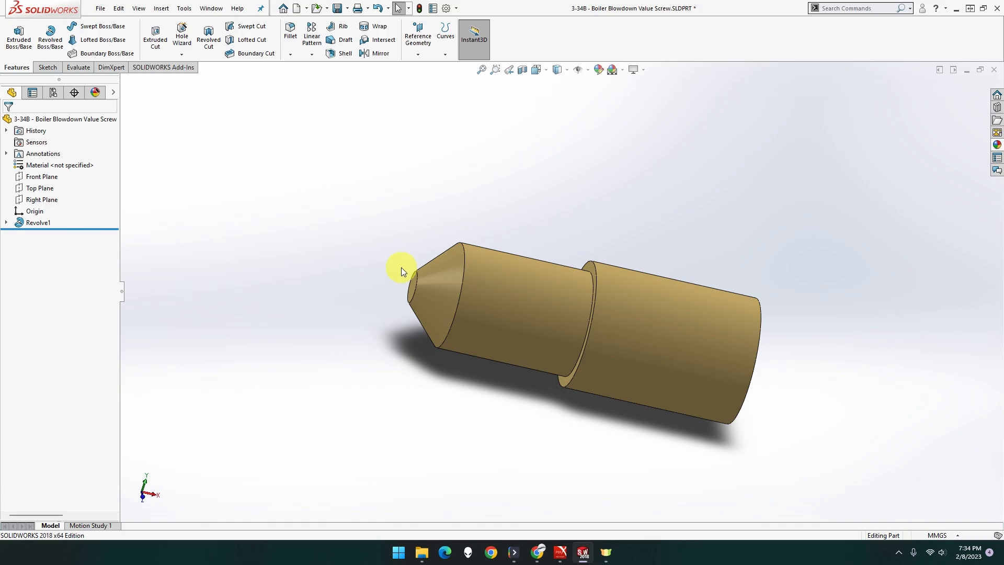
Step: Start a sketch on the wider section's circular end face and draw a centre rectangle about 4.86 by 3.75 mm from the origin
{"action": "middle_click_drag", "start_coordinate": [402, 266], "coordinate": [419, 220]}
{"action": "left_click", "coordinate": [418, 219]}
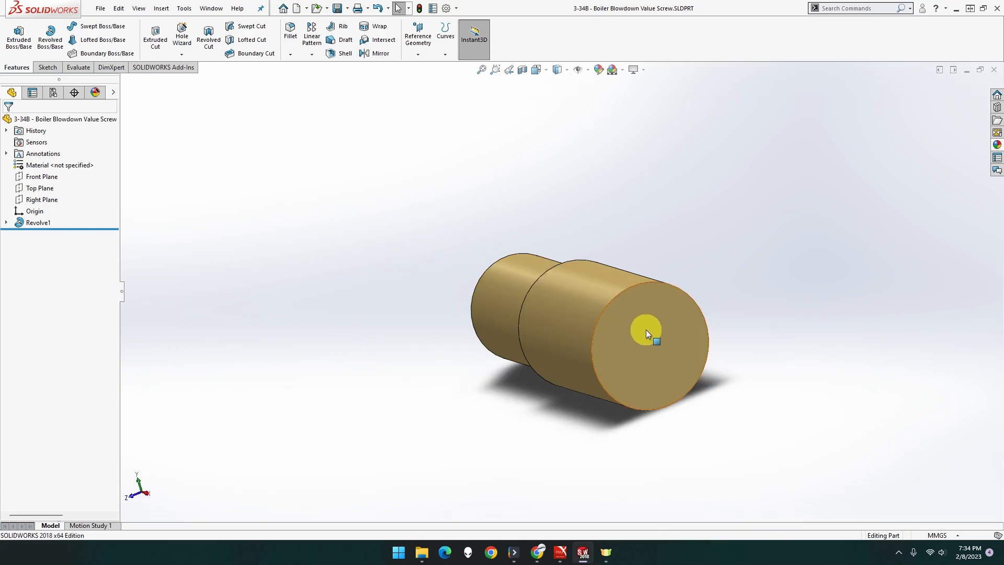
{"action": "right_click", "coordinate": [666, 340]}
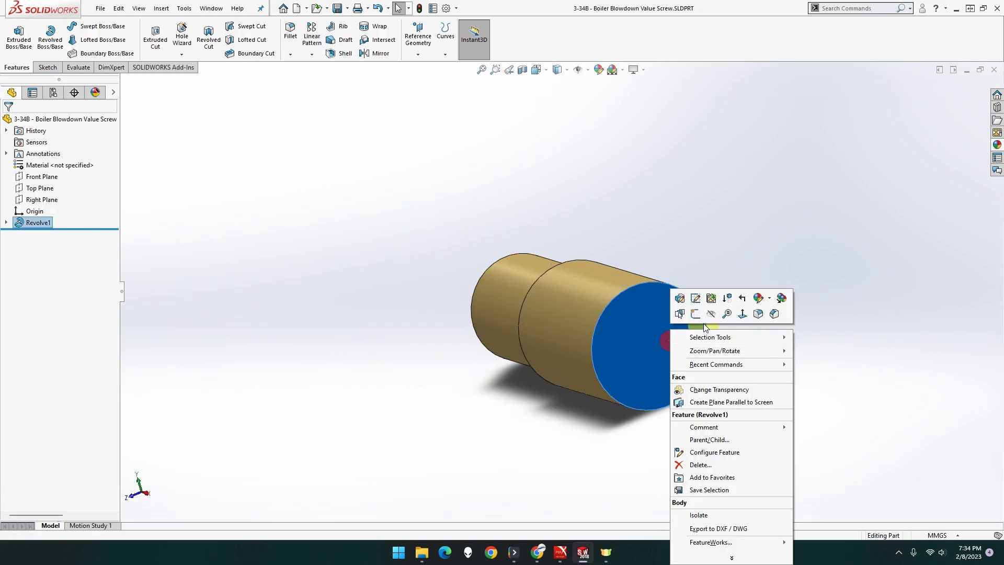
{"action": "left_click", "coordinate": [742, 313]}
{"action": "right_click", "coordinate": [548, 308]}
{"action": "left_click", "coordinate": [576, 293]}
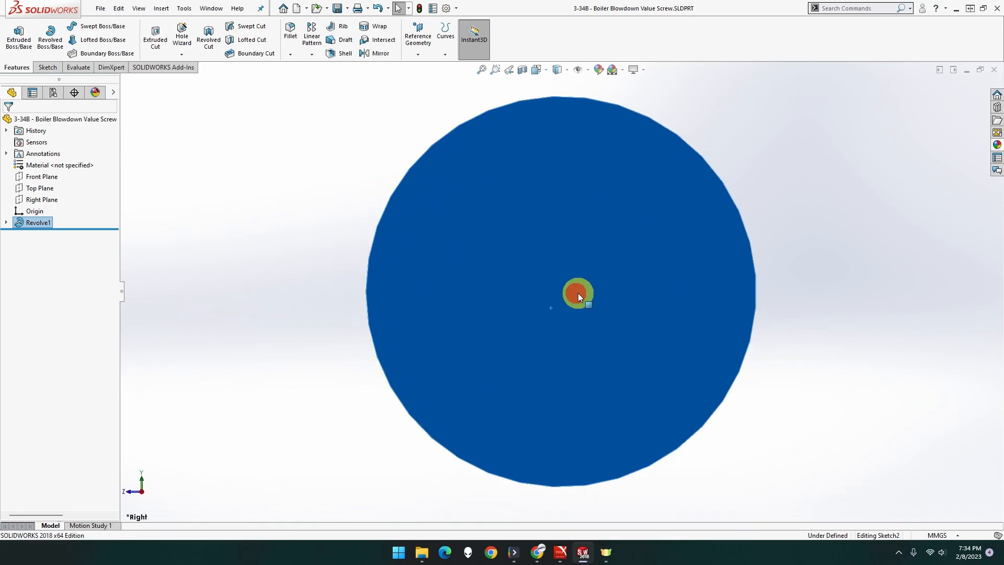
{"action": "left_click", "coordinate": [73, 41]}
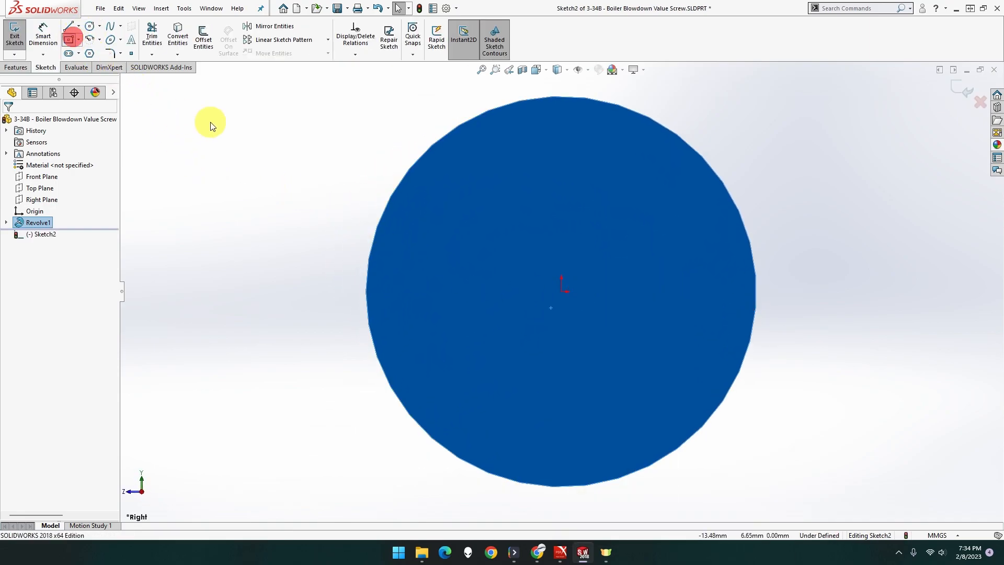
{"action": "left_click", "coordinate": [561, 291]}
{"action": "left_click", "coordinate": [640, 352]}
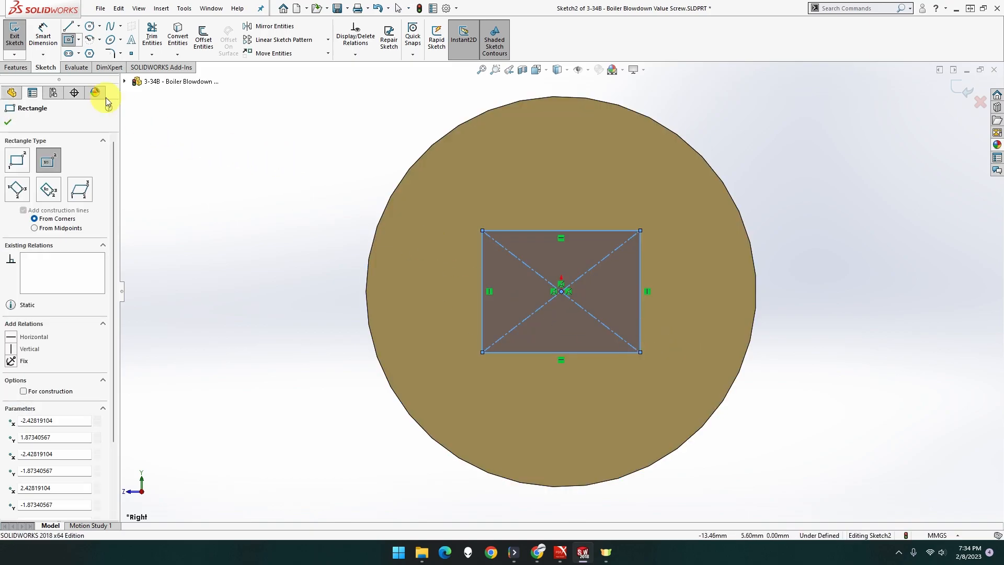
Step: Dimension the rectangle's upper edge and one vertical edge at 6 mm each
{"action": "left_click", "coordinate": [43, 37]}
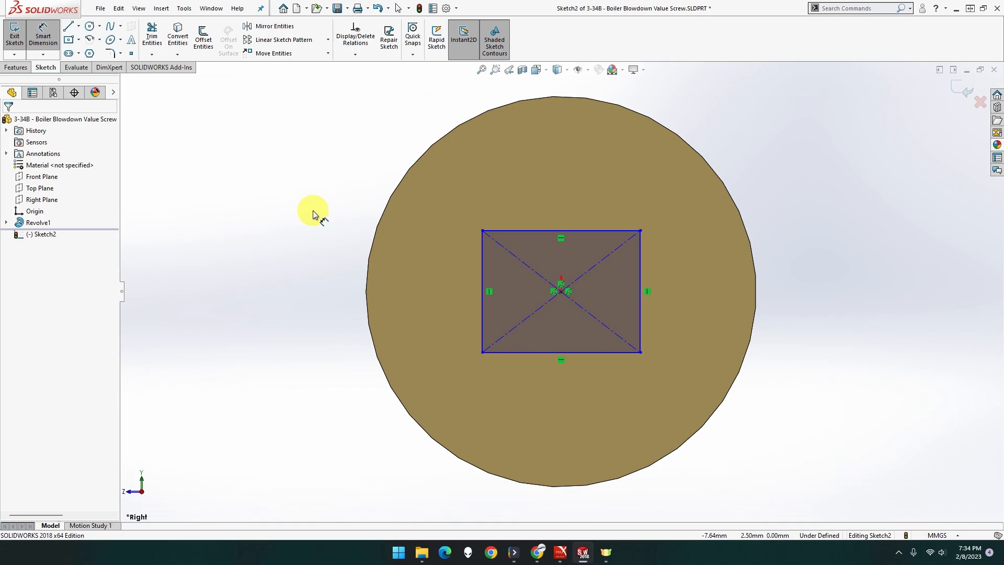
{"action": "left_click", "coordinate": [523, 231]}
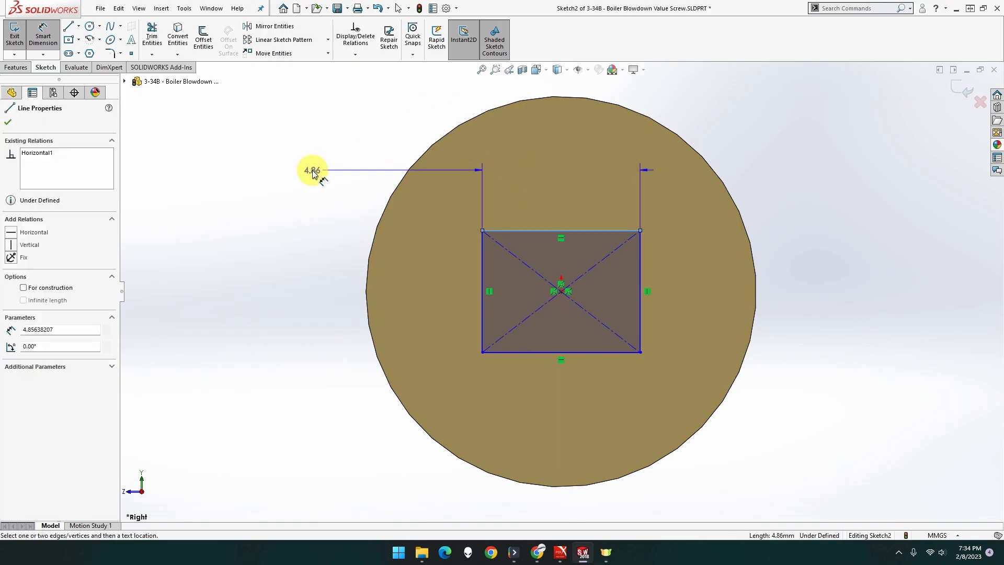
{"action": "left_click", "coordinate": [312, 167]}
{"action": "type", "text": "6"}
{"action": "key", "text": "Return"}
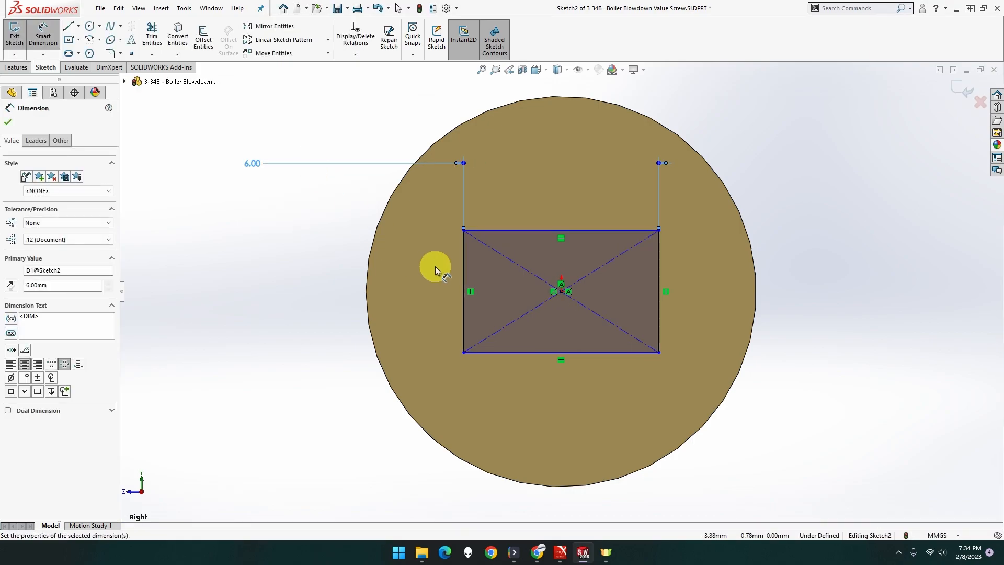
{"action": "left_click", "coordinate": [463, 284]}
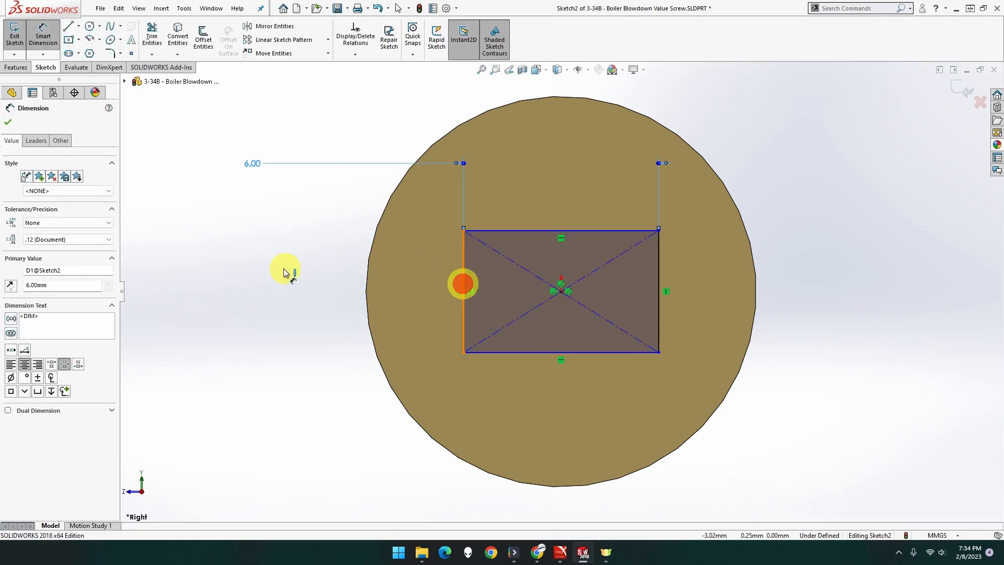
{"action": "left_click", "coordinate": [271, 274]}
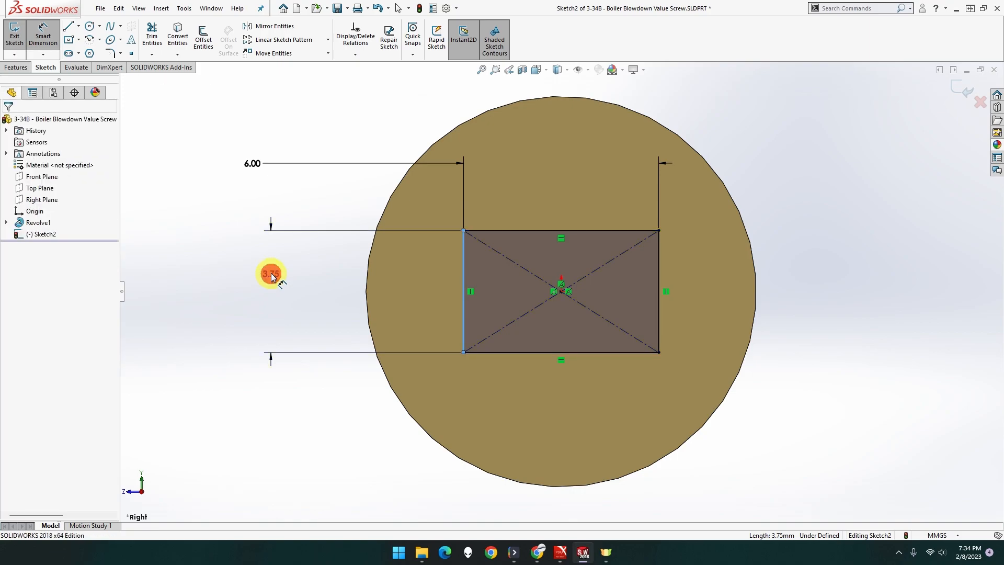
{"action": "type", "text": "6"}
{"action": "key", "text": "Return"}
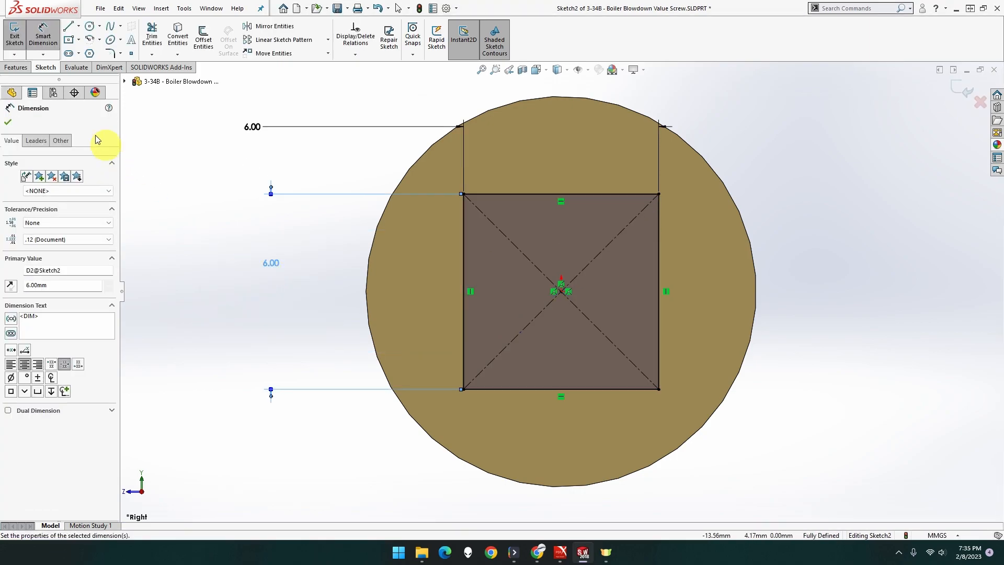
Step: Extrude the square outward from the end face as a merged boss with a blind depth of 6 mm
{"action": "left_click", "coordinate": [16, 67]}
{"action": "left_click", "coordinate": [21, 40]}
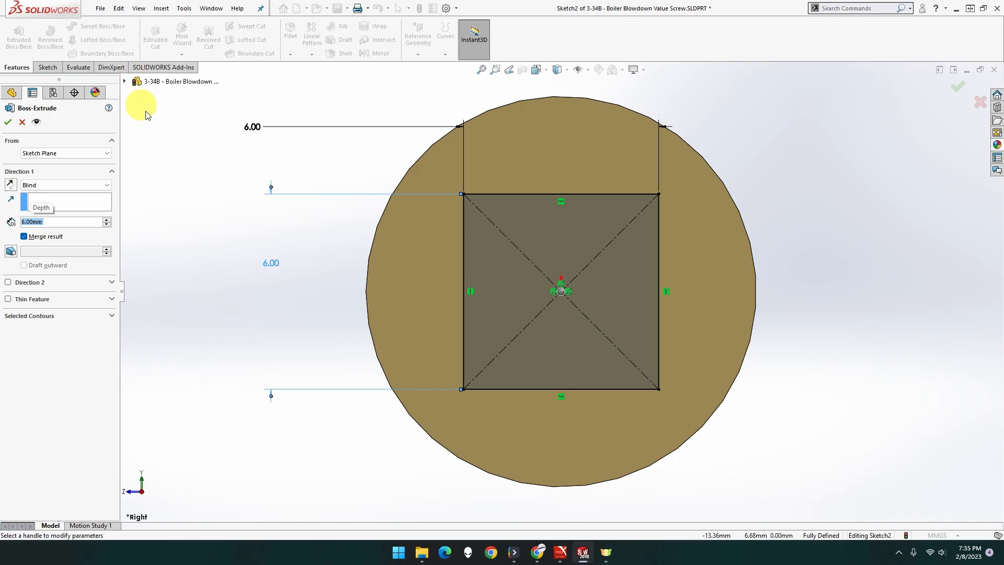
{"action": "left_click", "coordinate": [7, 125]}
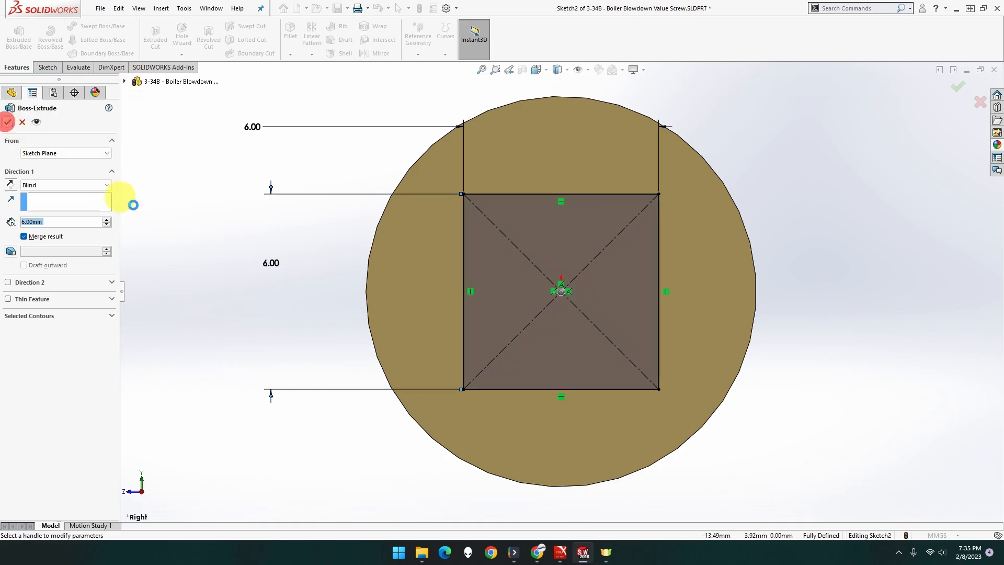
{"action": "middle_click_drag", "start_coordinate": [258, 234], "coordinate": [321, 224]}
{"action": "key", "text": "f"}
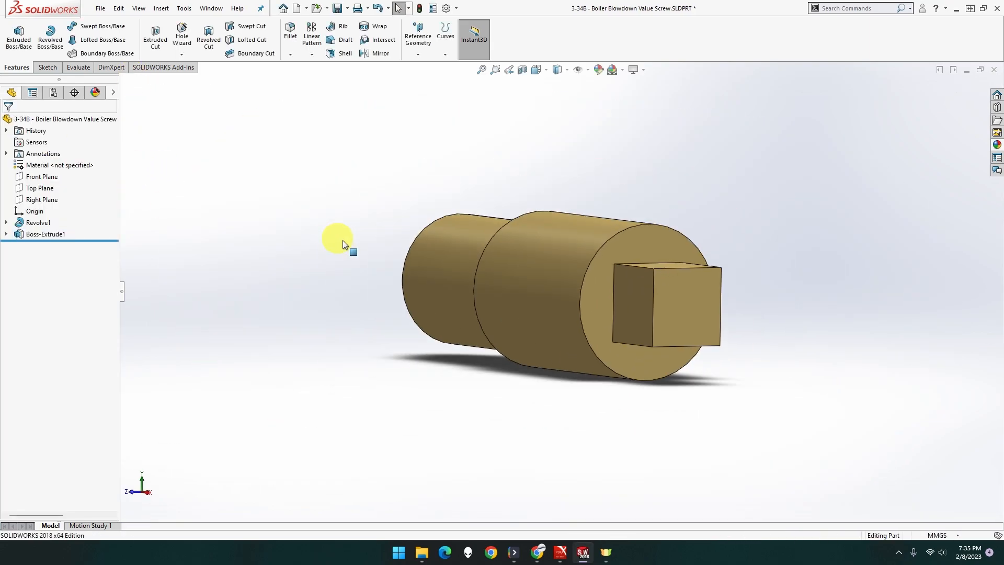
{"action": "middle_click_drag", "start_coordinate": [391, 258], "coordinate": [415, 251]}
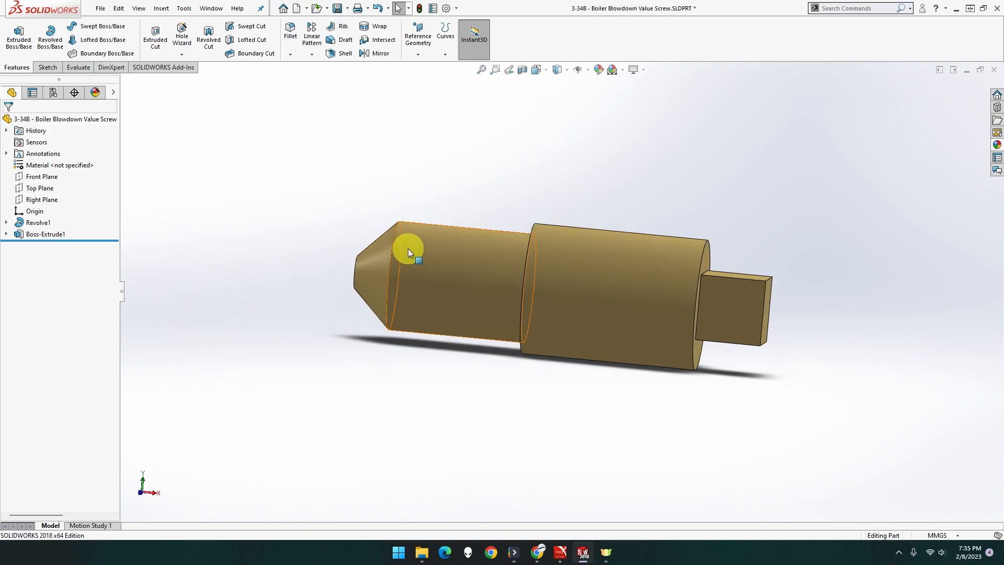
Step: Set the square boss's extrusion depth to 4 mm and rebuild the model
{"action": "left_click", "coordinate": [738, 296]}
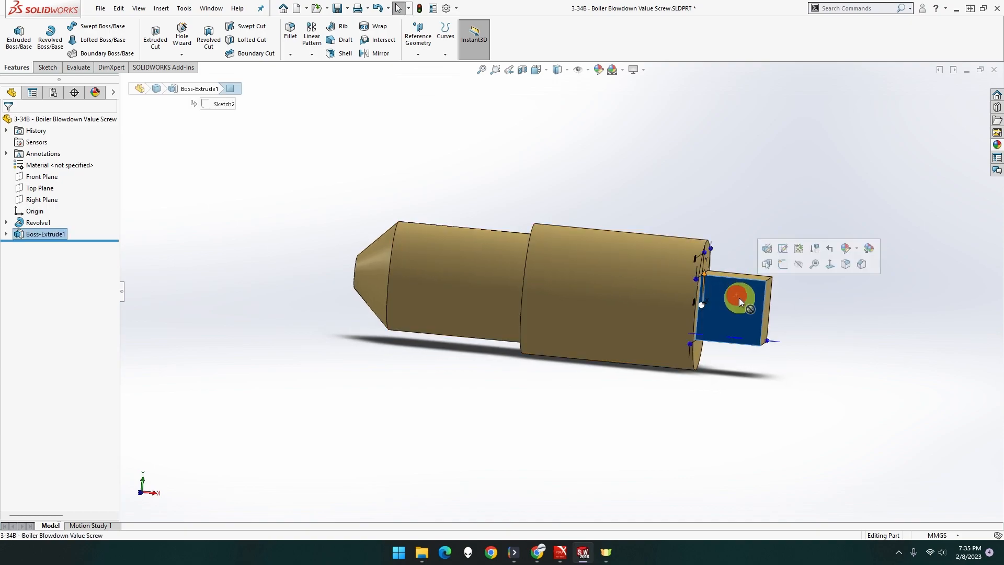
{"action": "middle_click_drag", "start_coordinate": [732, 312], "coordinate": [714, 323]}
{"action": "left_click_drag", "start_coordinate": [727, 340], "coordinate": [772, 324]}
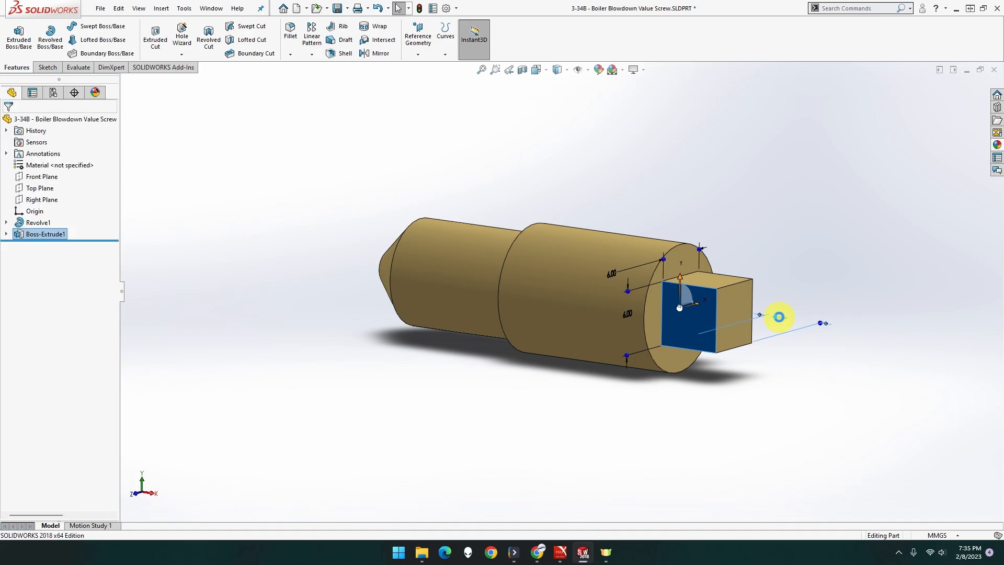
{"action": "double_click", "coordinate": [779, 316]}
{"action": "left_click", "coordinate": [781, 321]}
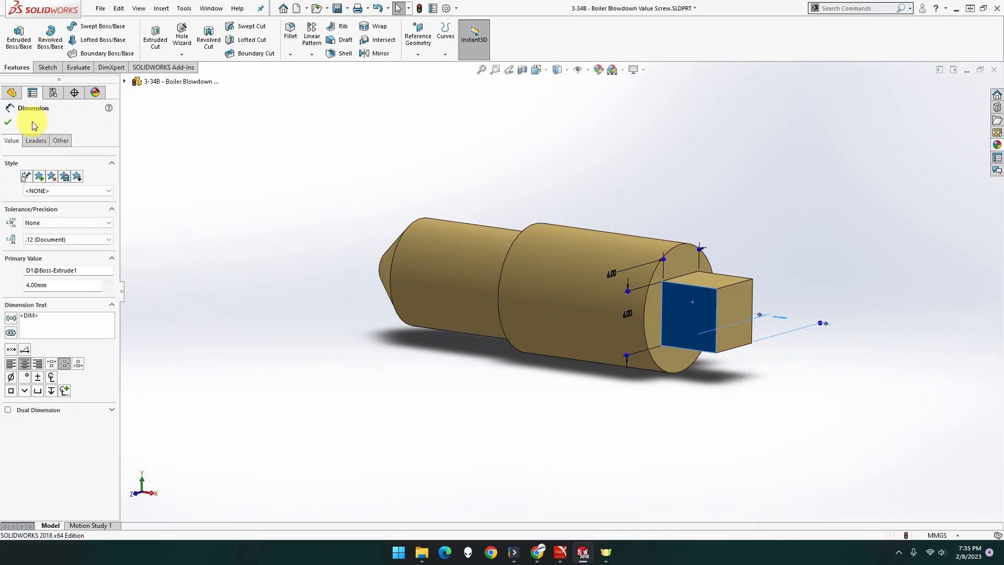
{"action": "left_click", "coordinate": [10, 123]}
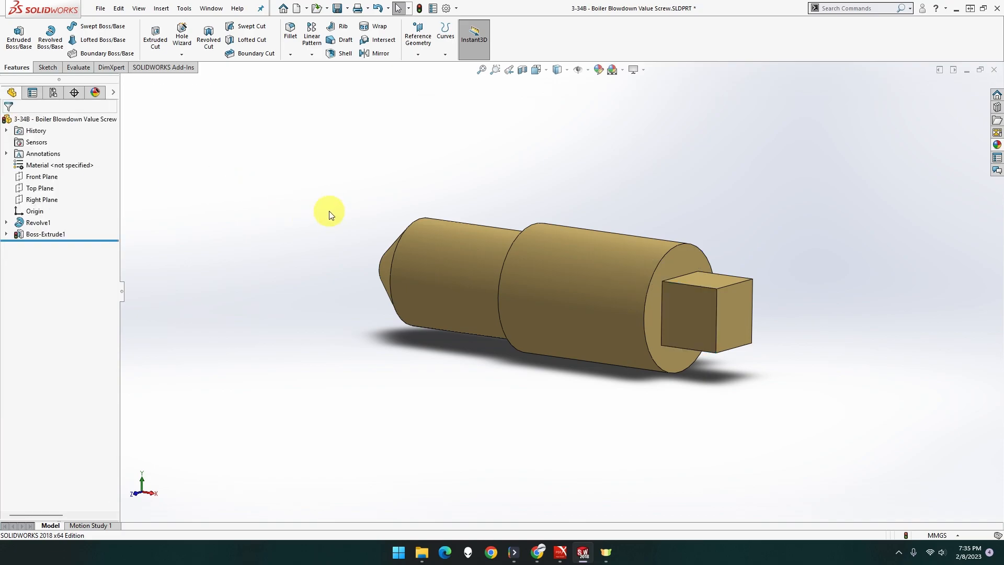
{"action": "left_click", "coordinate": [419, 8]}
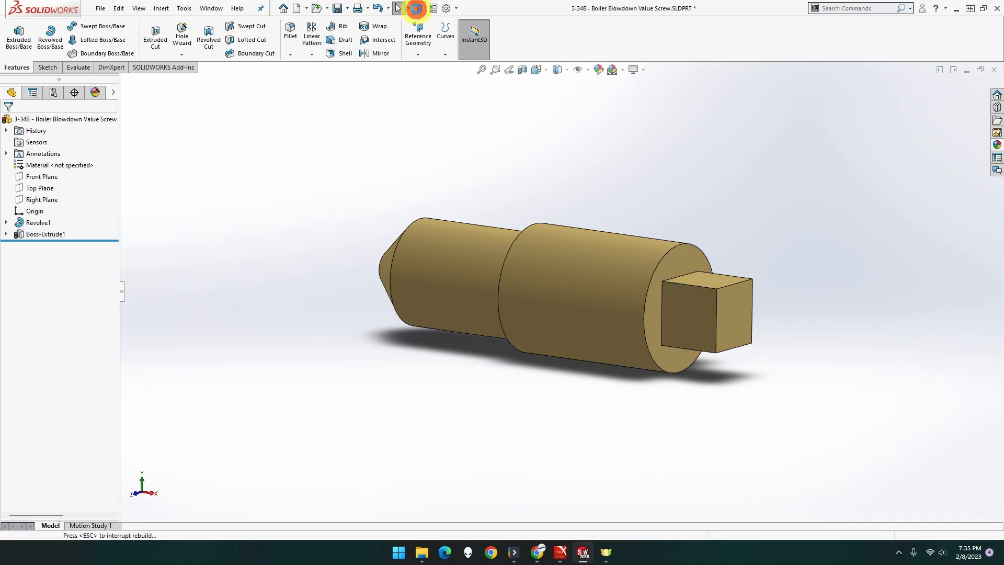
Step: Start a Thread feature of type Metric Tap and set its size to M12x1.5
{"action": "middle_click_drag", "start_coordinate": [525, 128], "coordinate": [559, 152]}
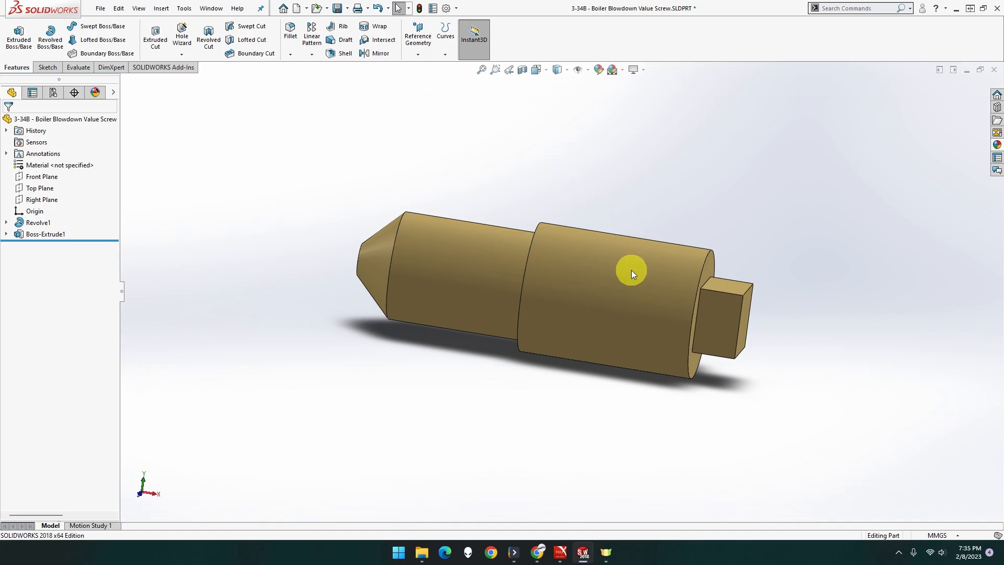
{"action": "middle_click_drag", "start_coordinate": [626, 293], "coordinate": [554, 288]}
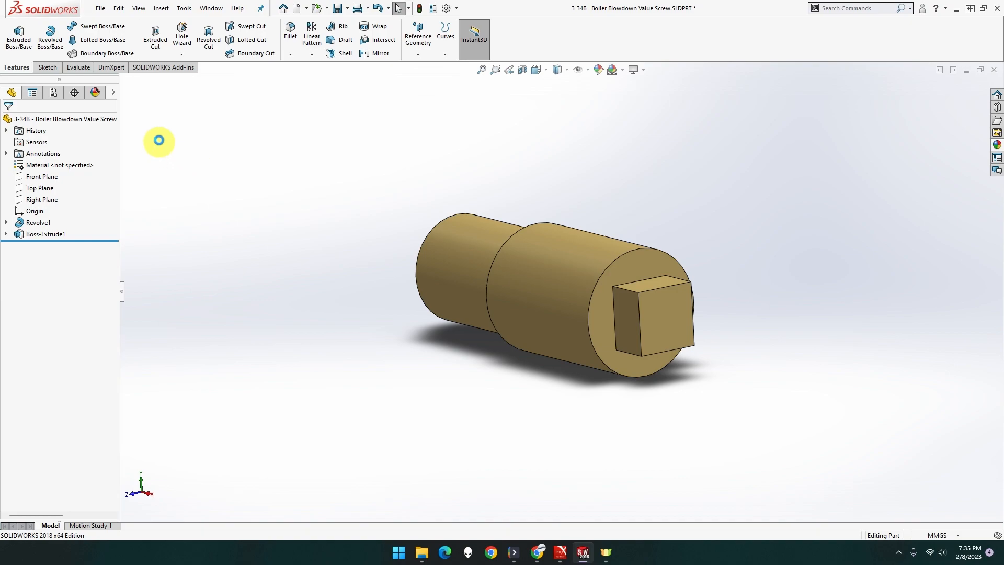
{"action": "left_click", "coordinate": [180, 56]}
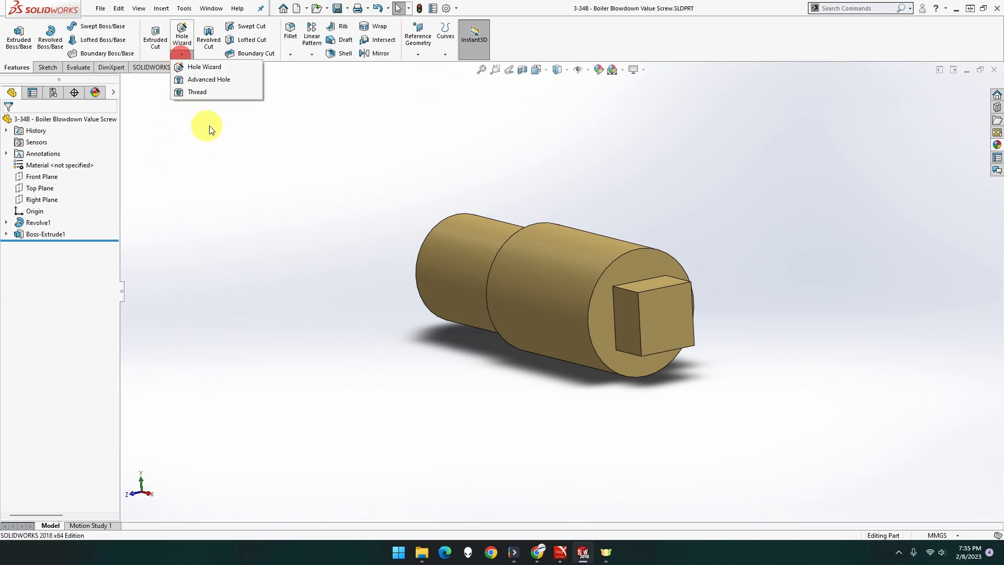
{"action": "left_click", "coordinate": [198, 92]}
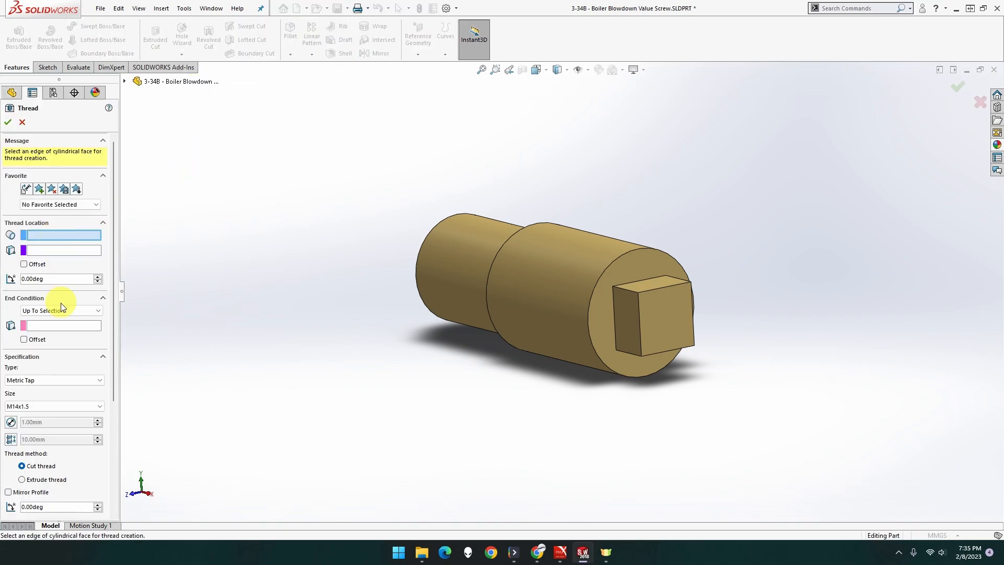
{"action": "left_click", "coordinate": [57, 406]}
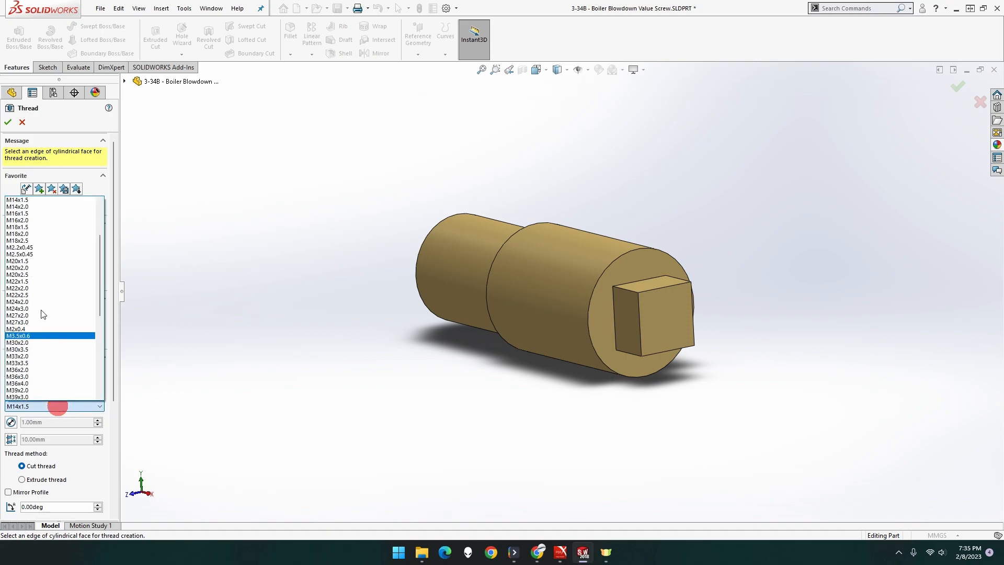
{"action": "scroll", "coordinate": [34, 251], "scroll_direction": "up", "scroll_amount": 3}
{"action": "left_click", "coordinate": [27, 226]}
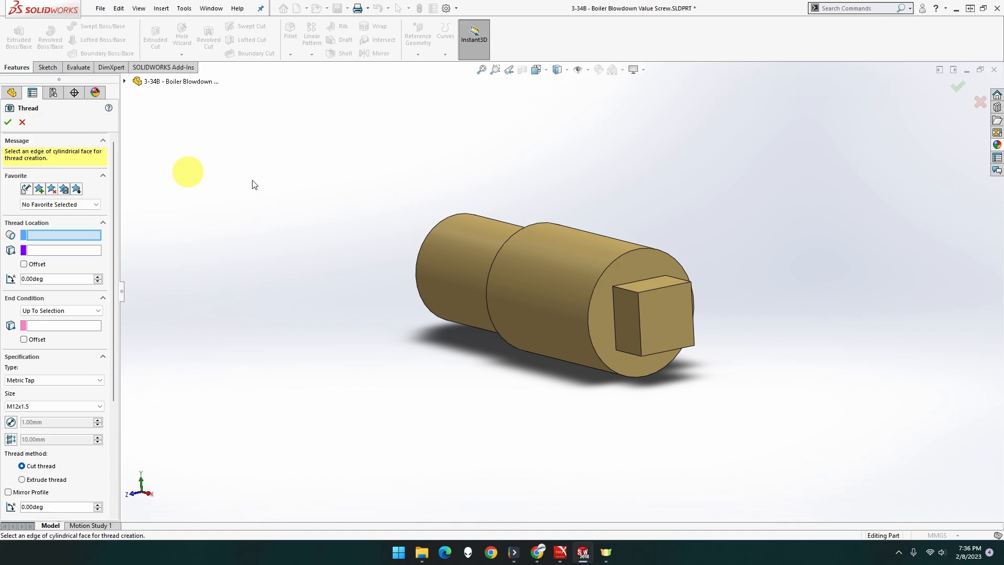
Step: Run the thread from the wider section's shoulder edge up to the circular edge of its square-boss end
{"action": "left_click", "coordinate": [497, 253]}
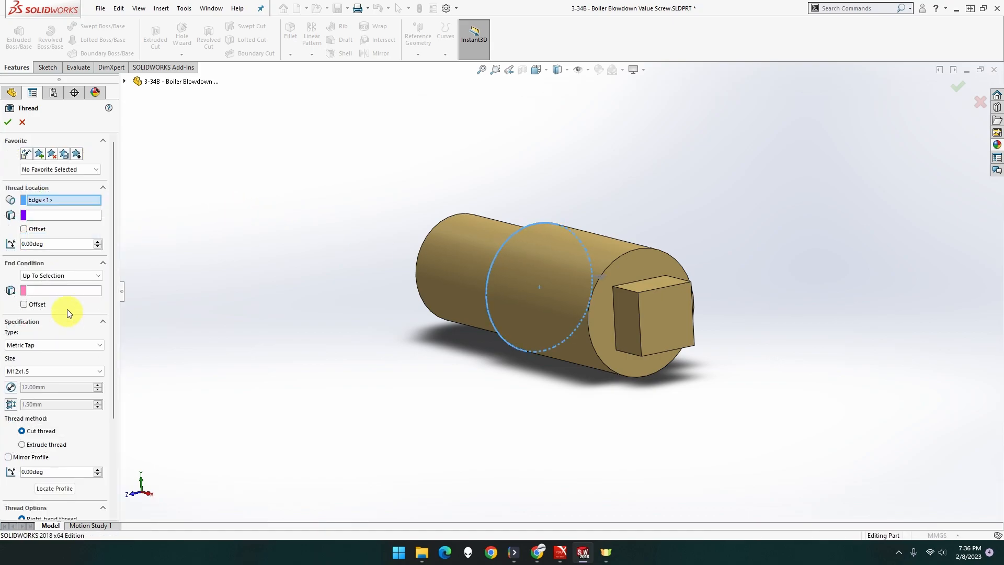
{"action": "left_click", "coordinate": [65, 292]}
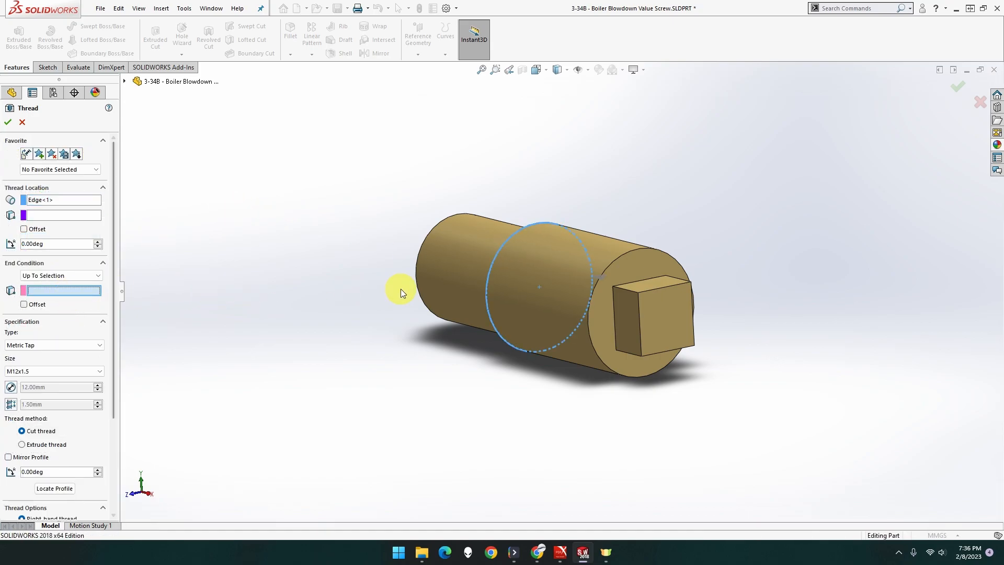
{"action": "left_click", "coordinate": [643, 249]}
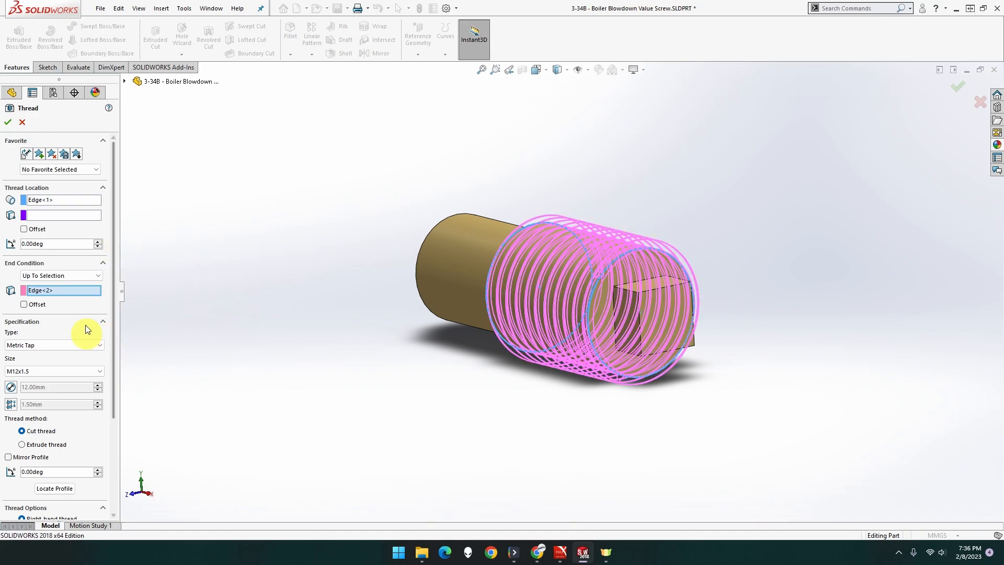
Step: Switch the thread method to Extrude thread and trim the thread with its end face and start face
{"action": "left_click", "coordinate": [46, 445]}
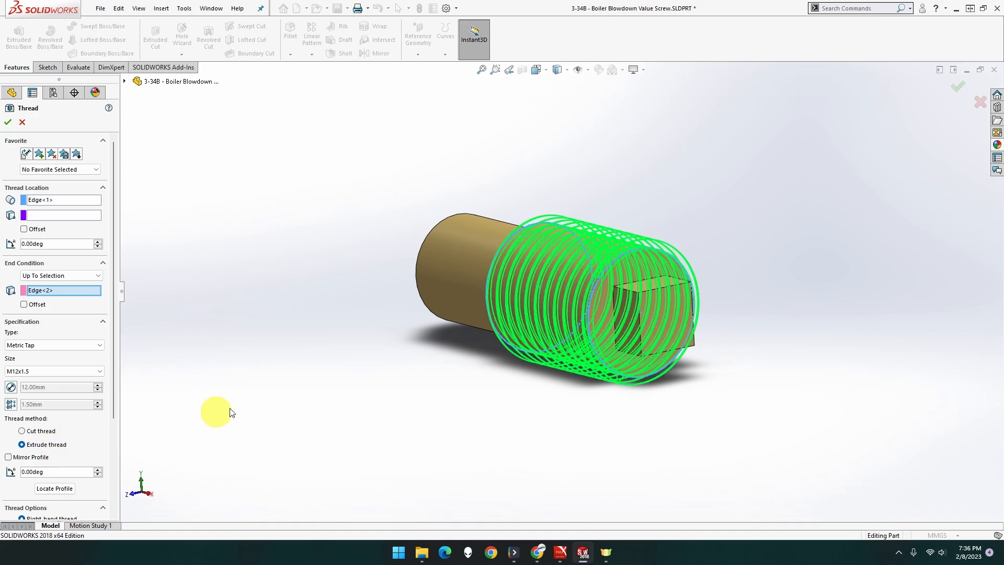
{"action": "middle_click_drag", "start_coordinate": [377, 399], "coordinate": [403, 392]}
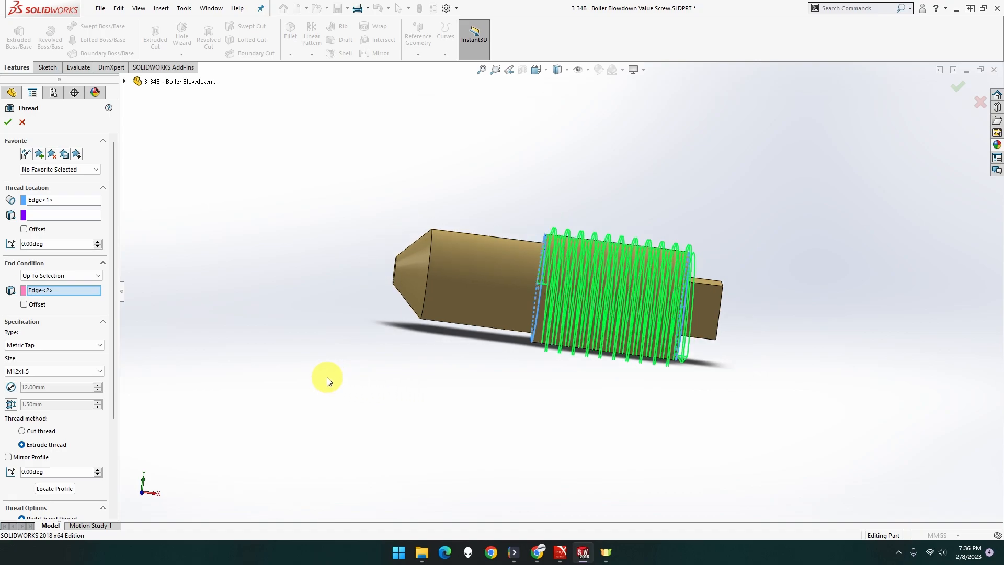
{"action": "scroll", "coordinate": [72, 419], "scroll_direction": "down", "scroll_amount": 3}
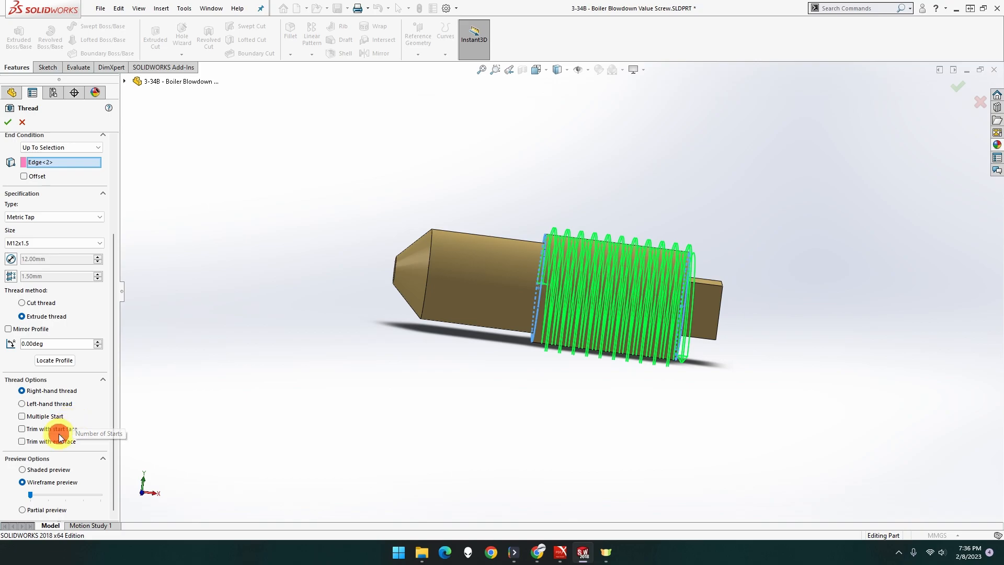
{"action": "left_click", "coordinate": [58, 440]}
{"action": "left_click", "coordinate": [62, 429]}
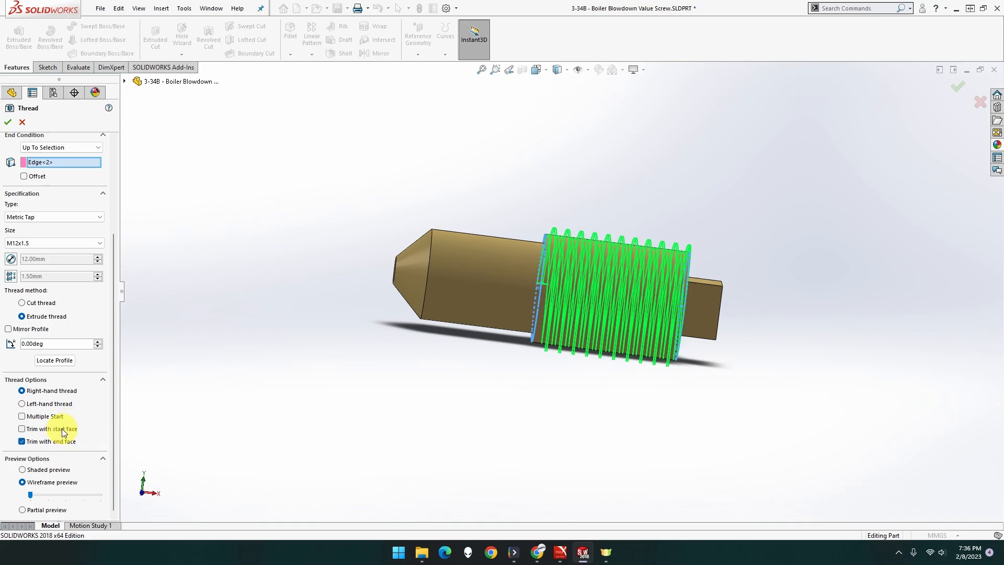
Step: Reassign the thread location to the circular edge where the cone meets the narrower section
{"action": "scroll", "coordinate": [97, 345], "scroll_direction": "up", "scroll_amount": 5}
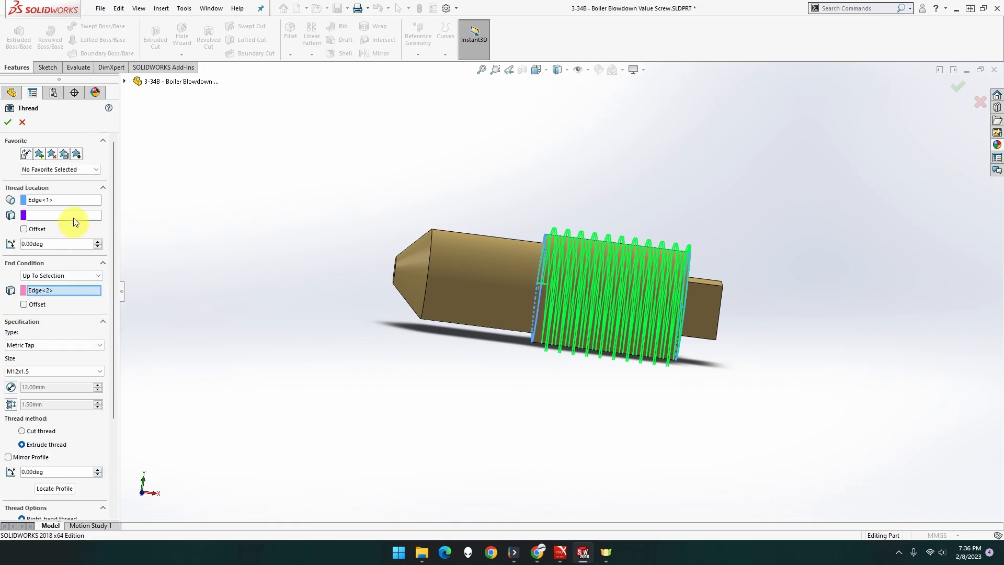
{"action": "left_click", "coordinate": [69, 199]}
{"action": "left_click", "coordinate": [428, 280]}
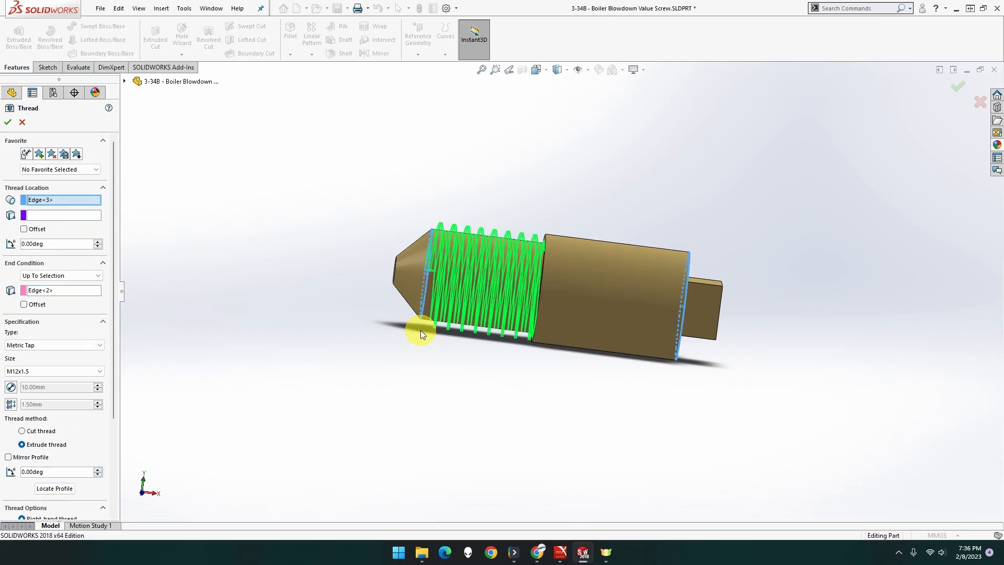
{"action": "left_click", "coordinate": [82, 291]}
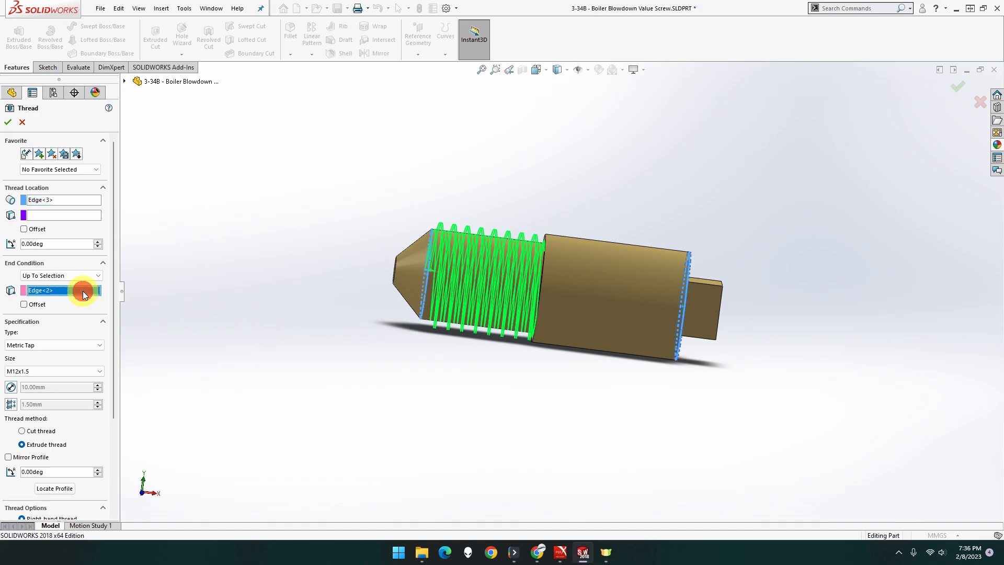
{"action": "mouse_move", "coordinate": [562, 351]}
{"action": "middle_mouse_down"}
{"action": "mouse_move", "coordinate": [537, 348]}
{"action": "mouse_move", "coordinate": [558, 355]}
{"action": "middle_mouse_up"}
{"action": "left_click", "coordinate": [538, 302]}
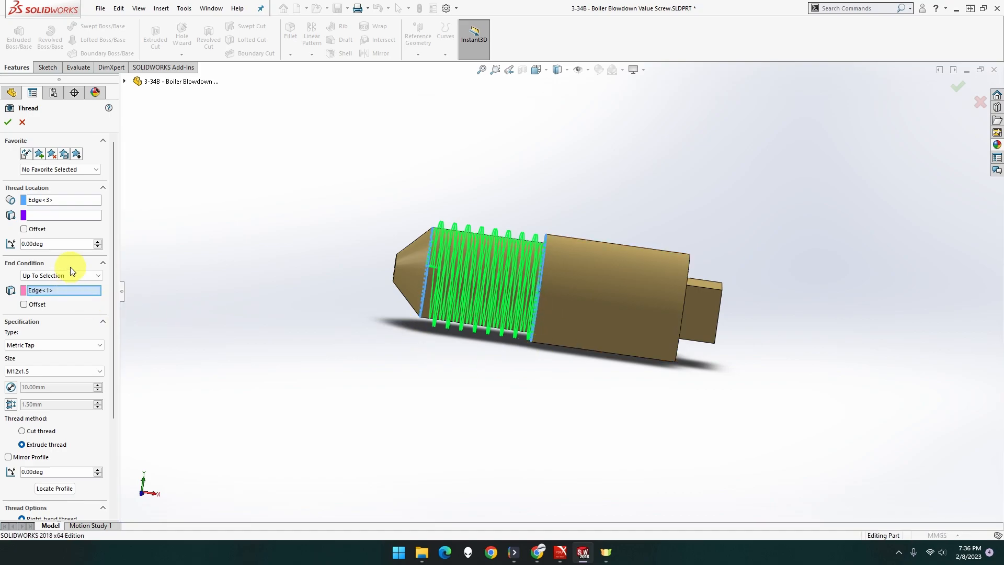
{"action": "left_click", "coordinate": [63, 201]}
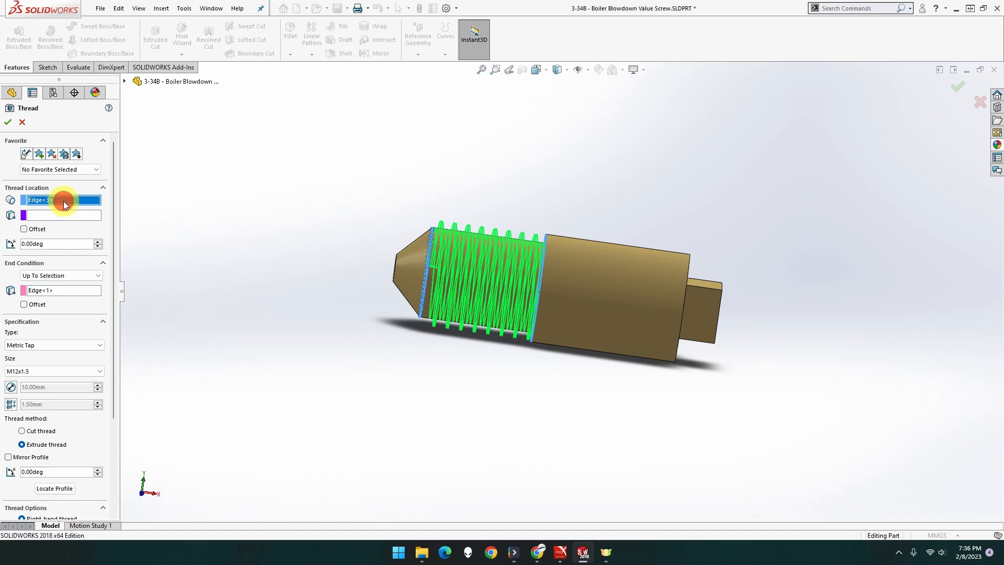
{"action": "left_click", "coordinate": [688, 270]}
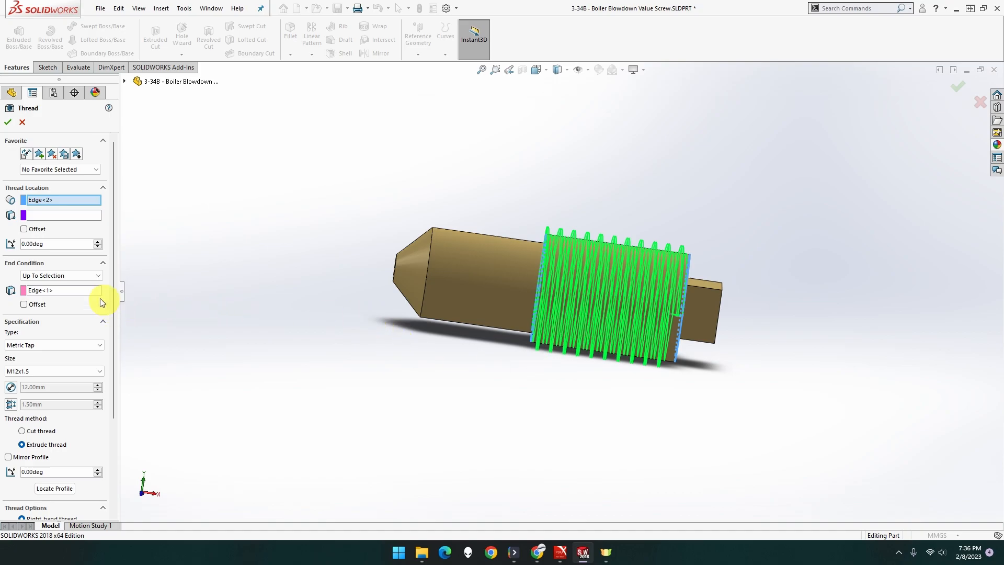
{"action": "left_click", "coordinate": [73, 294]}
{"action": "left_click", "coordinate": [73, 291]}
{"action": "left_click", "coordinate": [428, 283]}
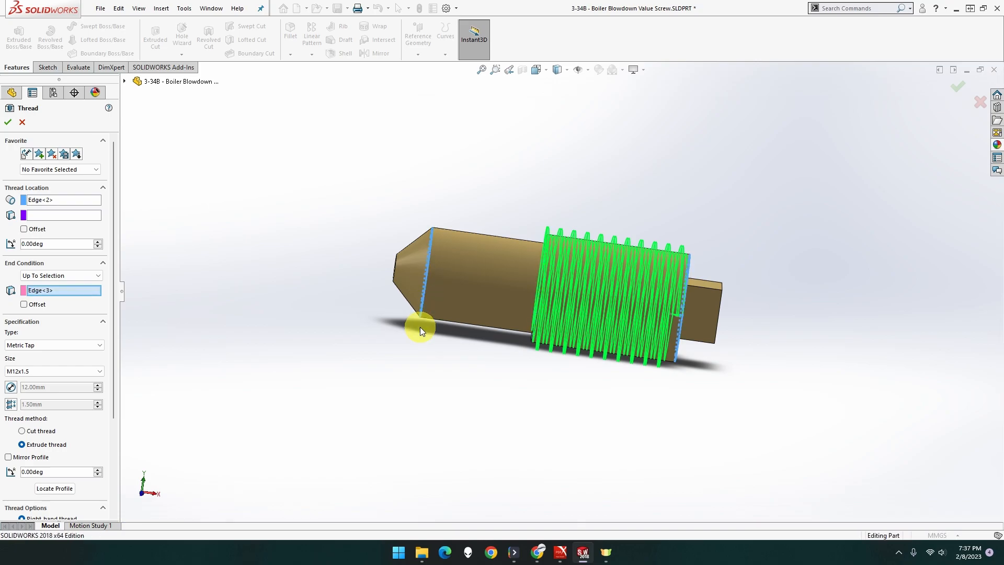
{"action": "mouse_move", "coordinate": [434, 345]}
{"action": "middle_mouse_down"}
{"action": "mouse_move", "coordinate": [421, 332]}
{"action": "mouse_move", "coordinate": [468, 334]}
{"action": "mouse_move", "coordinate": [372, 328]}
{"action": "mouse_move", "coordinate": [453, 341]}
{"action": "mouse_move", "coordinate": [426, 343]}
{"action": "middle_mouse_up"}
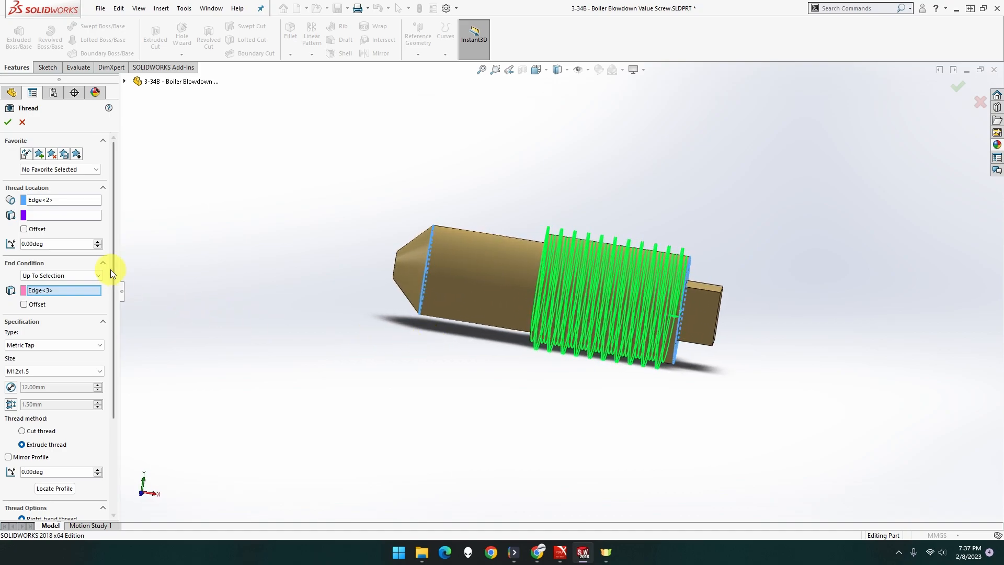
{"action": "left_click", "coordinate": [87, 199]}
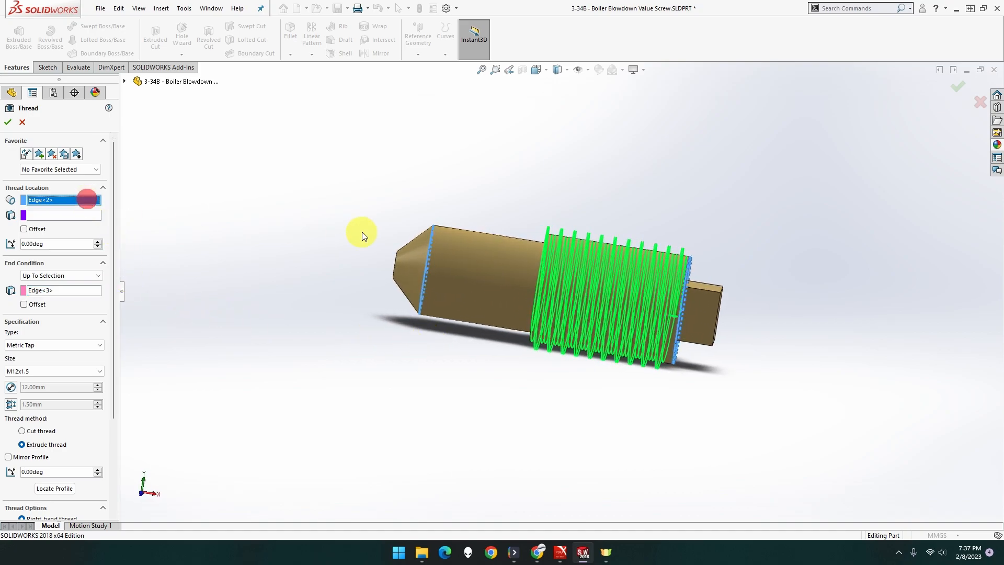
{"action": "left_click", "coordinate": [545, 250]}
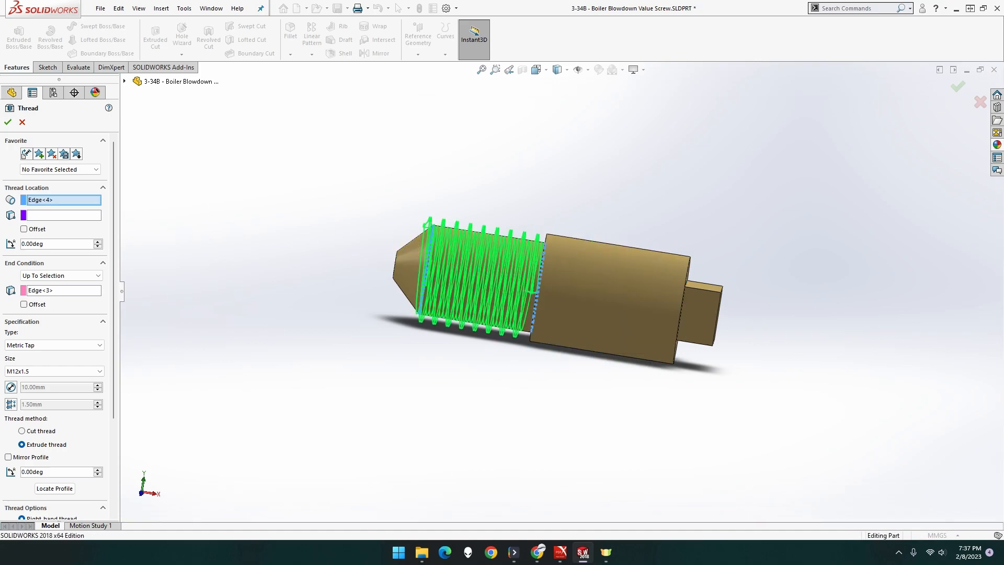
{"action": "left_click", "coordinate": [80, 290]}
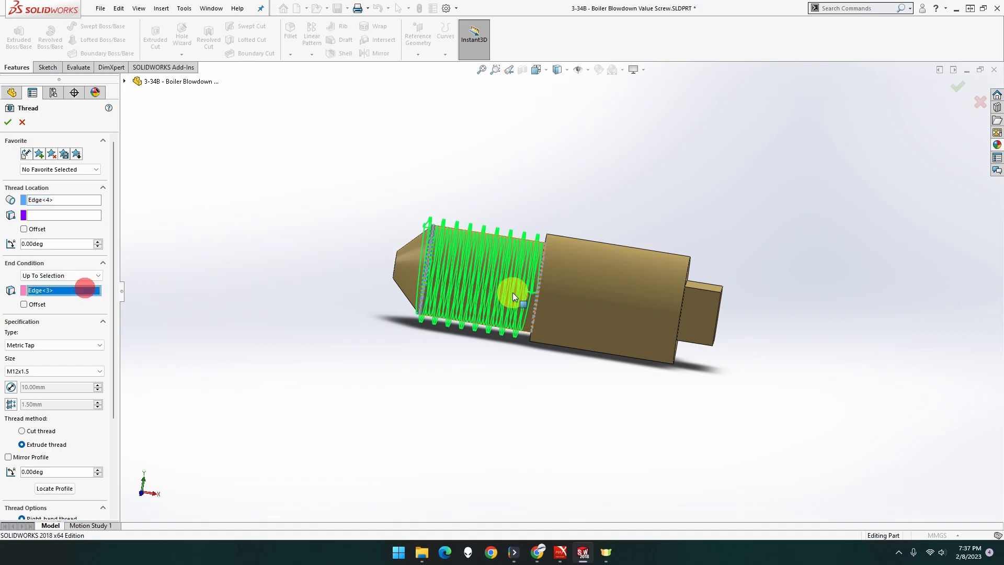
{"action": "left_click", "coordinate": [689, 268]}
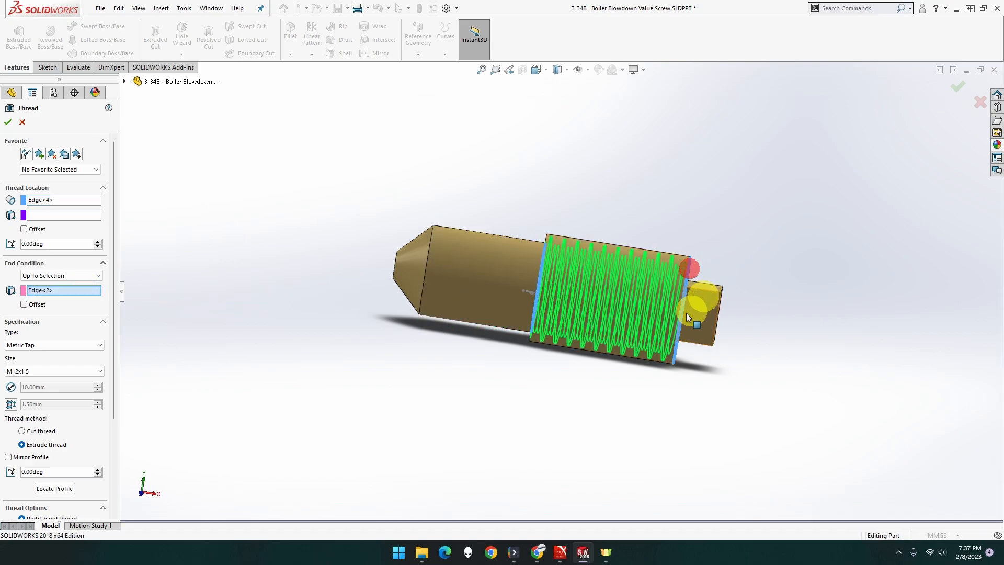
{"action": "mouse_move", "coordinate": [511, 331]}
{"action": "middle_mouse_down"}
{"action": "mouse_move", "coordinate": [482, 328]}
{"action": "mouse_move", "coordinate": [499, 322]}
{"action": "middle_mouse_up"}
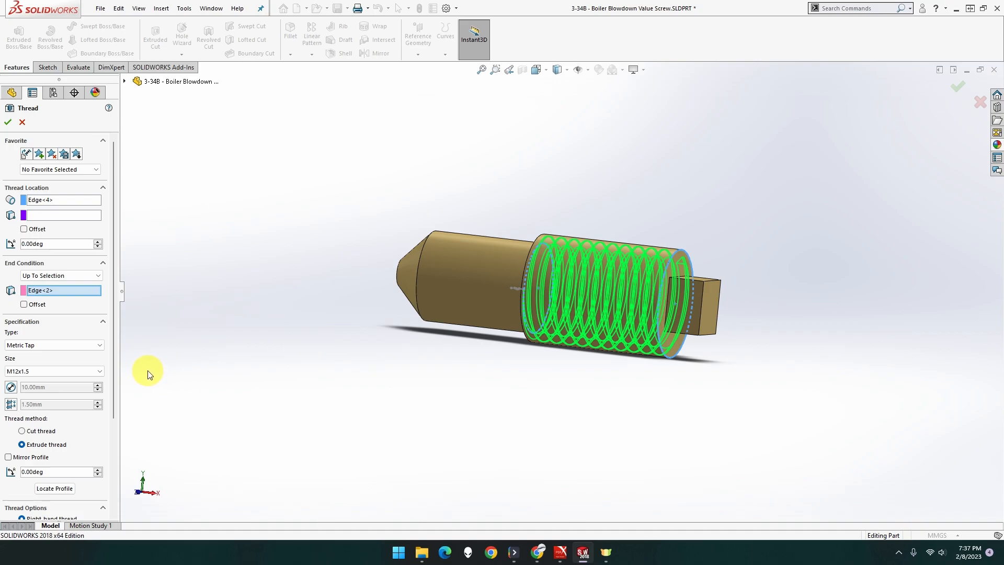
{"action": "left_click", "coordinate": [7, 122]}
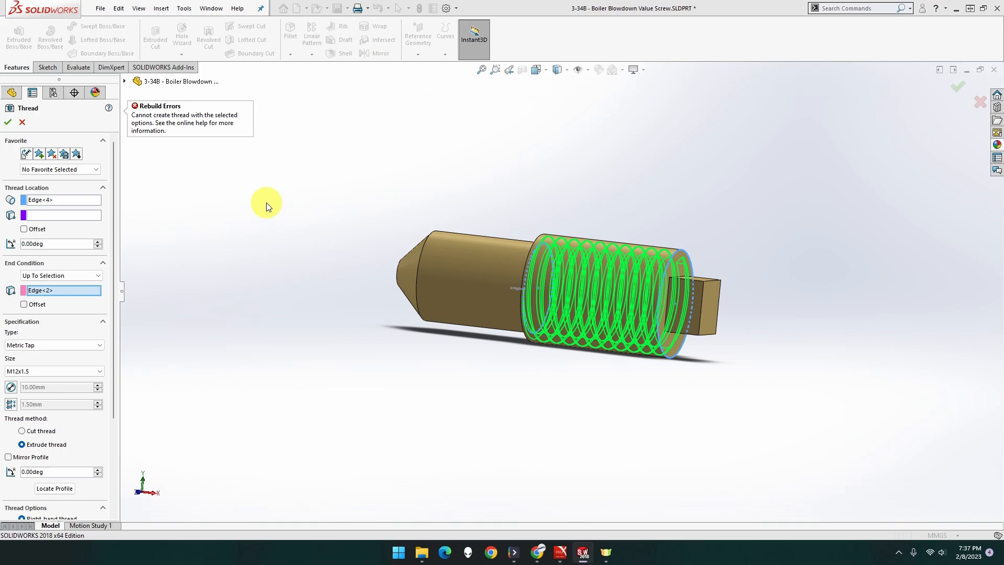
{"action": "left_click", "coordinate": [22, 122]}
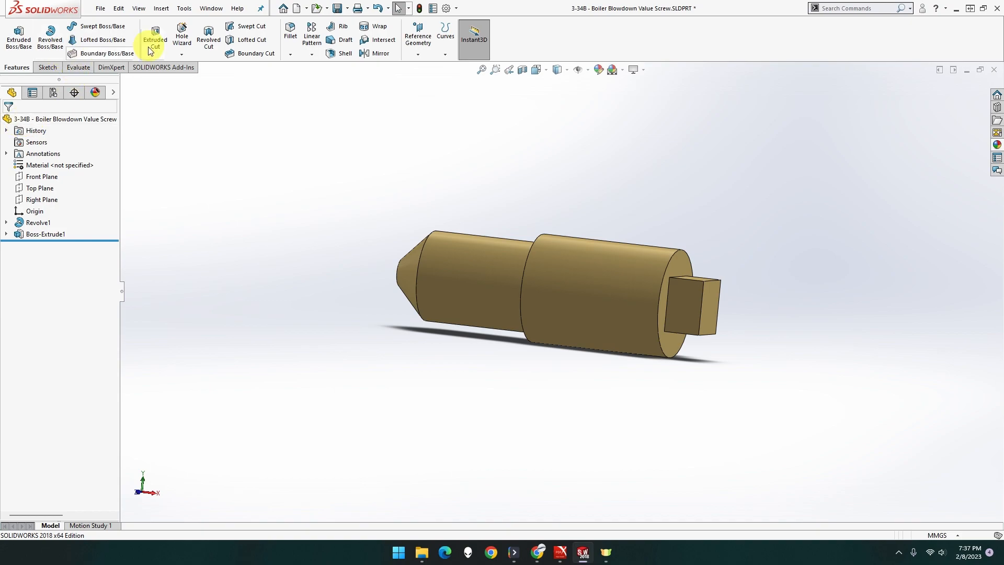
Step: Start a new M12x1.5 Metric Tap thread from the wider section's shoulder edge up to the circular edge at its square-boss end
{"action": "left_click", "coordinate": [182, 54]}
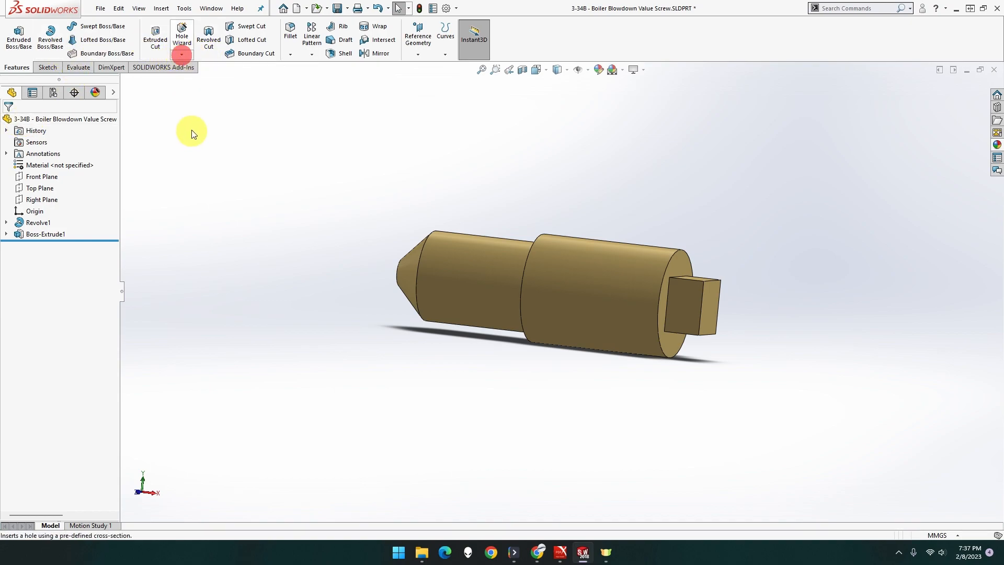
{"action": "left_click", "coordinate": [180, 54]}
{"action": "left_click", "coordinate": [186, 91]}
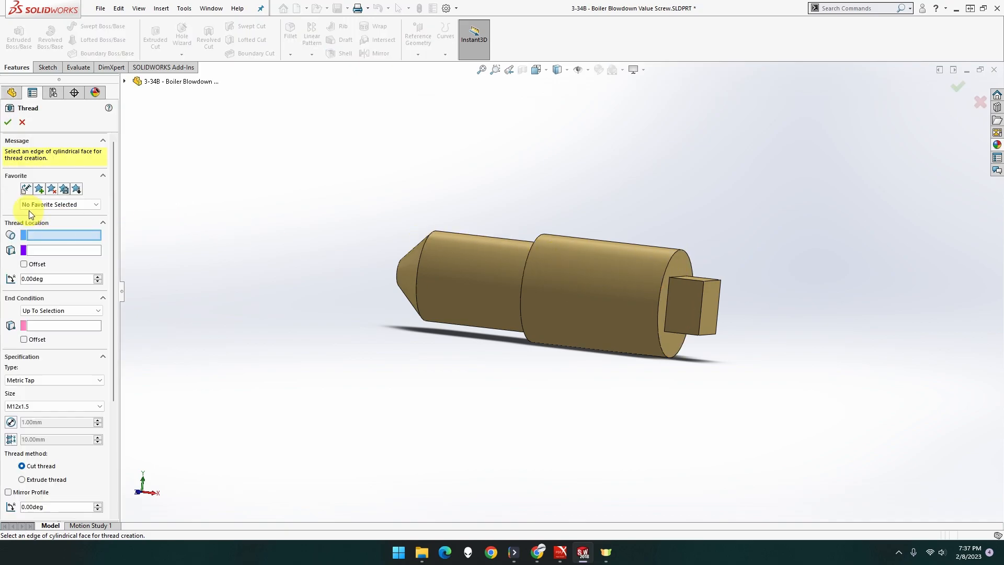
{"action": "left_click", "coordinate": [531, 249]}
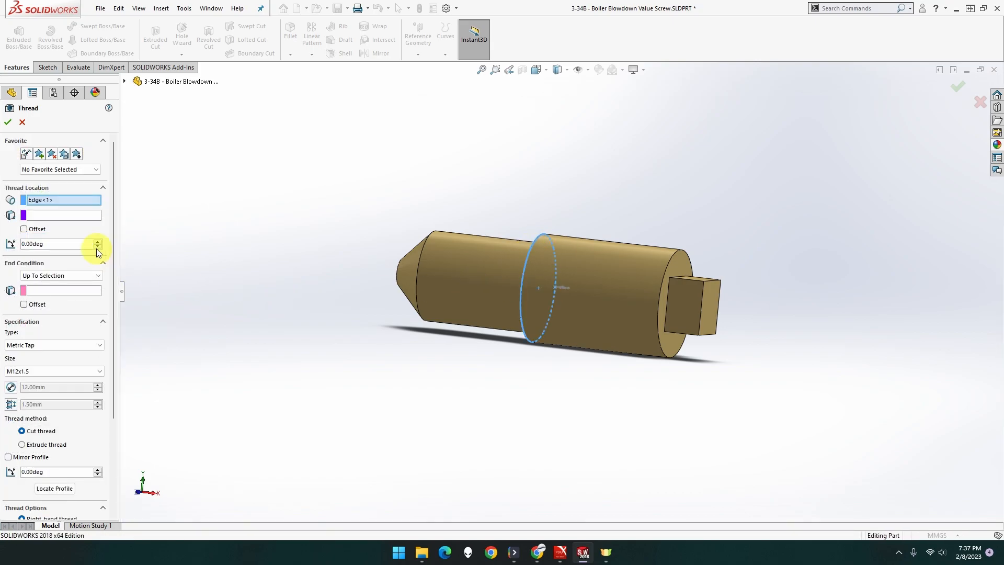
{"action": "left_click", "coordinate": [89, 291]}
{"action": "left_click", "coordinate": [657, 306]}
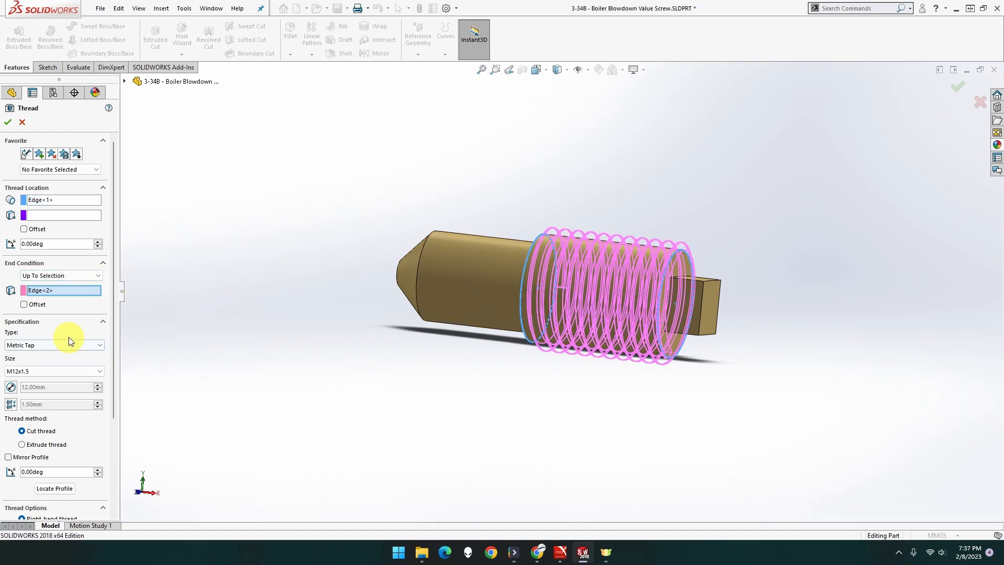
Step: Set the thread method to Extrude thread, trim it with the start face and end face, and create the thread
{"action": "scroll", "coordinate": [55, 441], "scroll_direction": "down", "scroll_amount": 5}
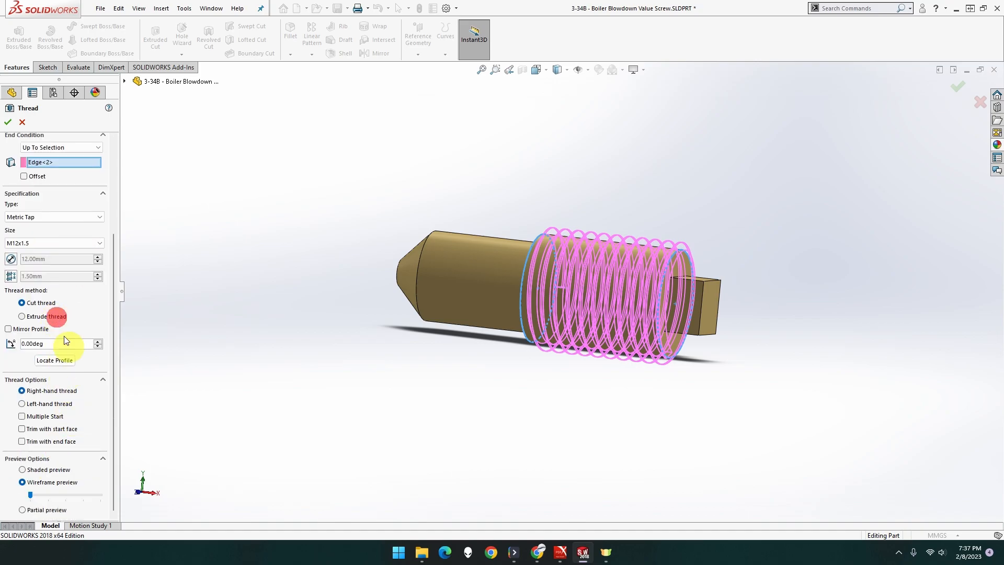
{"action": "left_click", "coordinate": [56, 316]}
{"action": "left_click", "coordinate": [67, 429]}
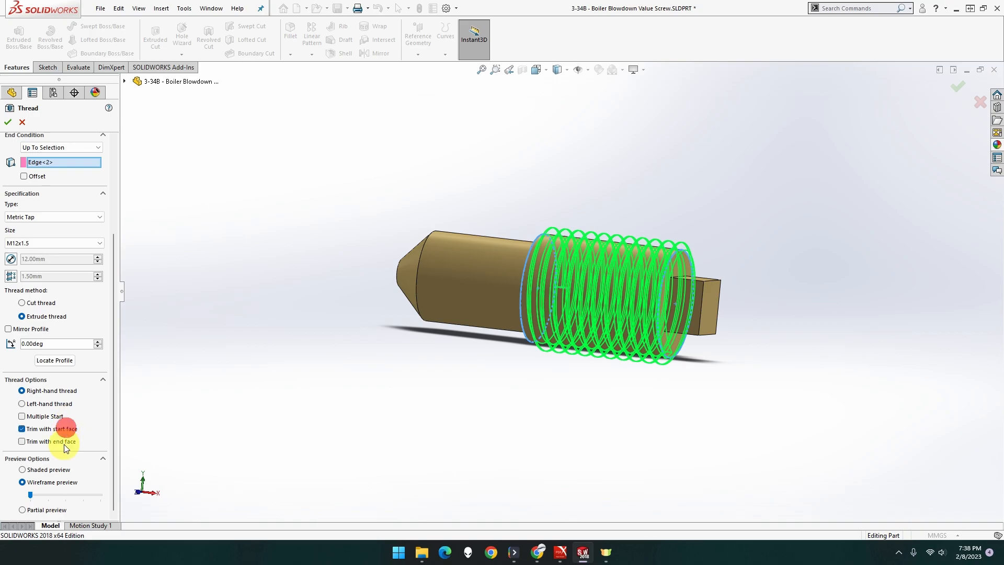
{"action": "left_click", "coordinate": [64, 442]}
{"action": "left_click", "coordinate": [7, 122]}
{"action": "middle_click_drag", "start_coordinate": [309, 226], "coordinate": [272, 218]}
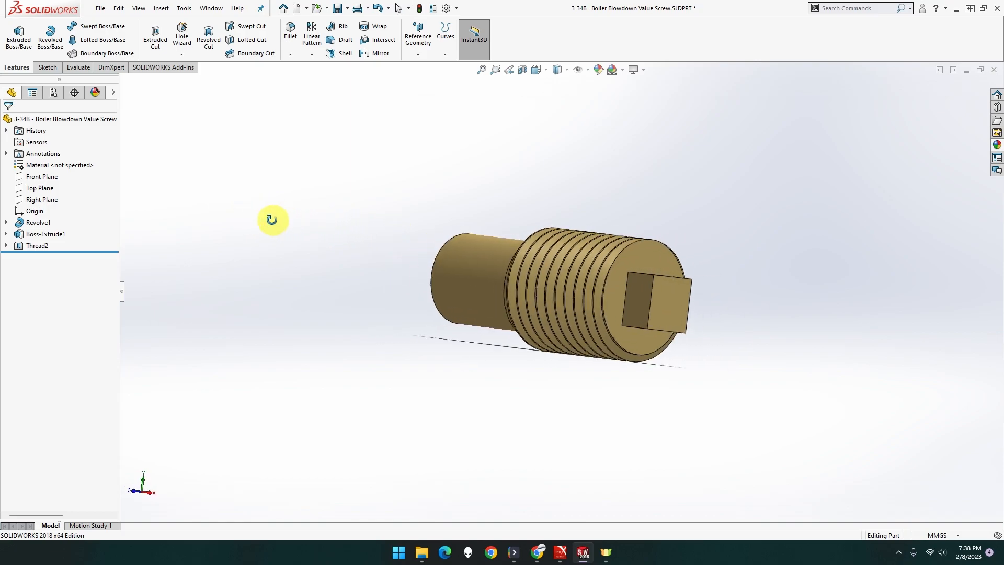
Step: Apply the brushed steel appearance to the whole screw part
{"action": "left_click", "coordinate": [997, 145]}
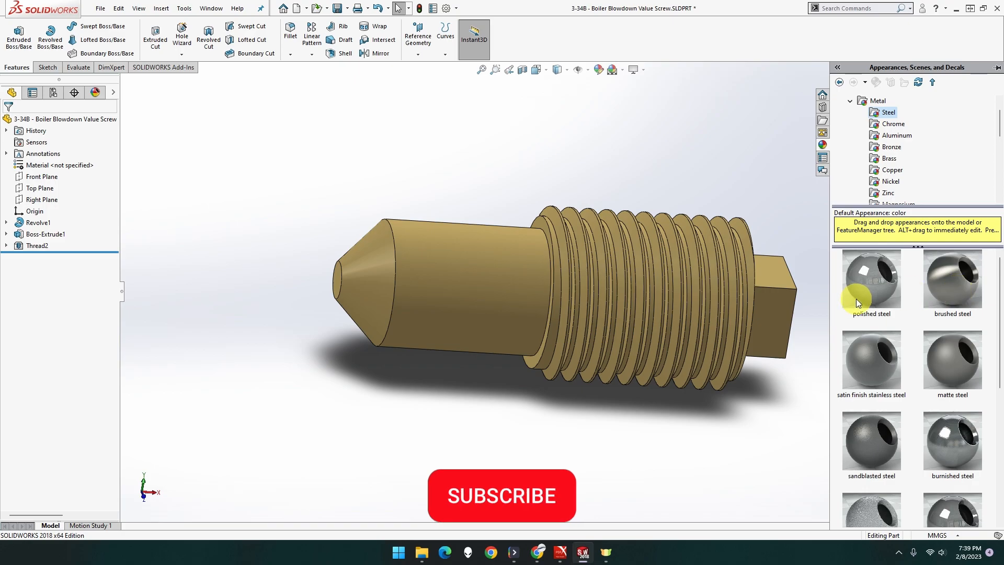
{"action": "mouse_move", "coordinate": [866, 294]}
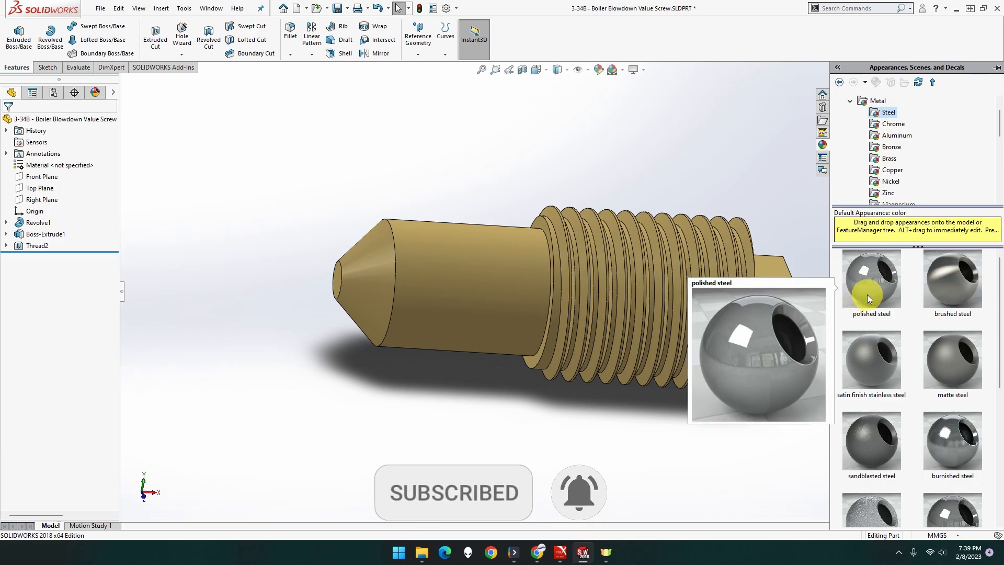
{"action": "mouse_move", "coordinate": [958, 290]}
{"action": "left_mouse_down"}
{"action": "mouse_move", "coordinate": [767, 297]}
{"action": "mouse_move", "coordinate": [555, 266]}
{"action": "left_mouse_up"}
{"action": "left_click", "coordinate": [548, 266]}
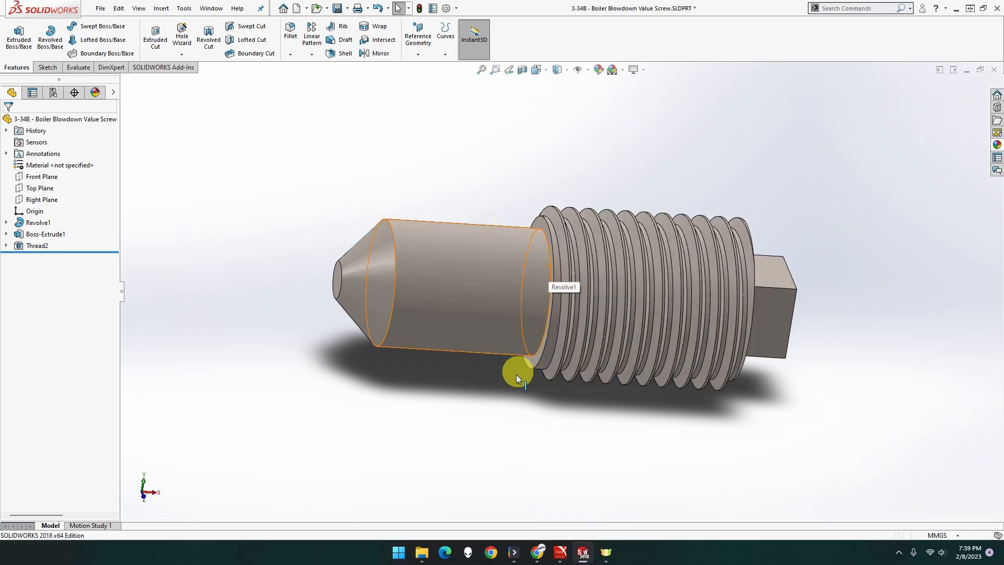
Step: Inspect the finished screw from several angles, then rebuild and save the part document
{"action": "middle_click_drag", "start_coordinate": [493, 414], "coordinate": [422, 404]}
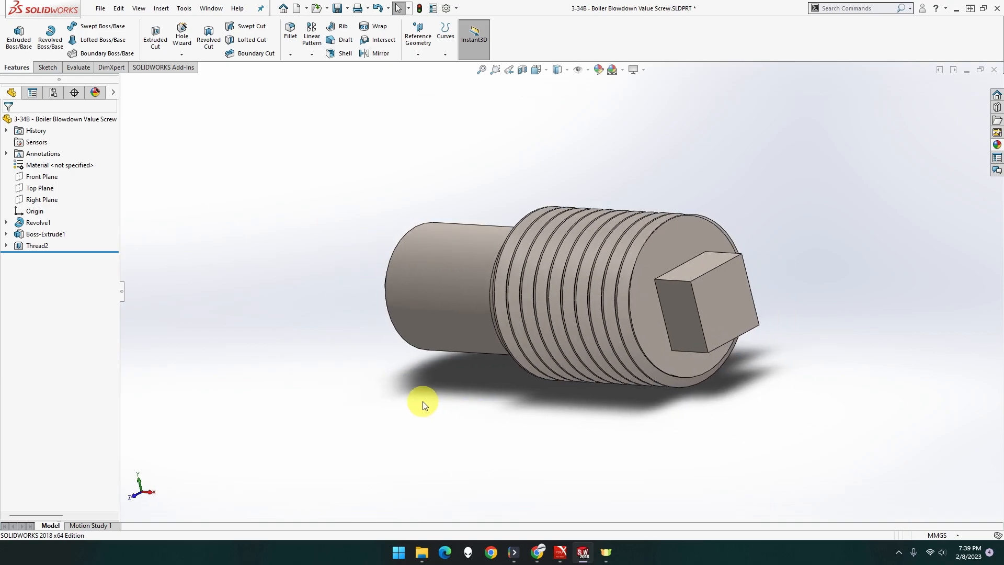
{"action": "mouse_move", "coordinate": [598, 401]}
{"action": "middle_mouse_down"}
{"action": "mouse_move", "coordinate": [553, 388]}
{"action": "mouse_move", "coordinate": [605, 388]}
{"action": "middle_mouse_up"}
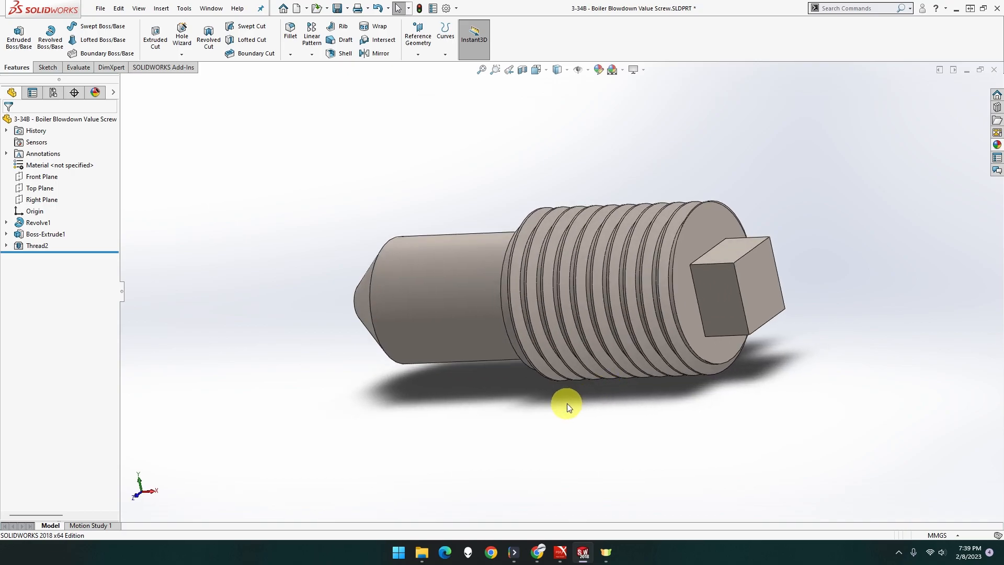
{"action": "key", "text": "ctrl+s"}
{"action": "left_click", "coordinate": [491, 236]}
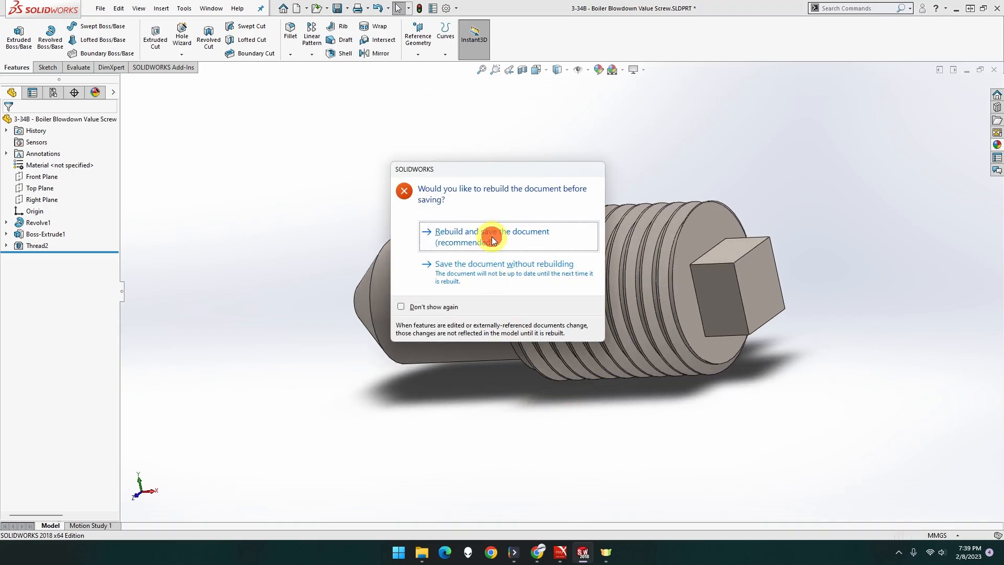